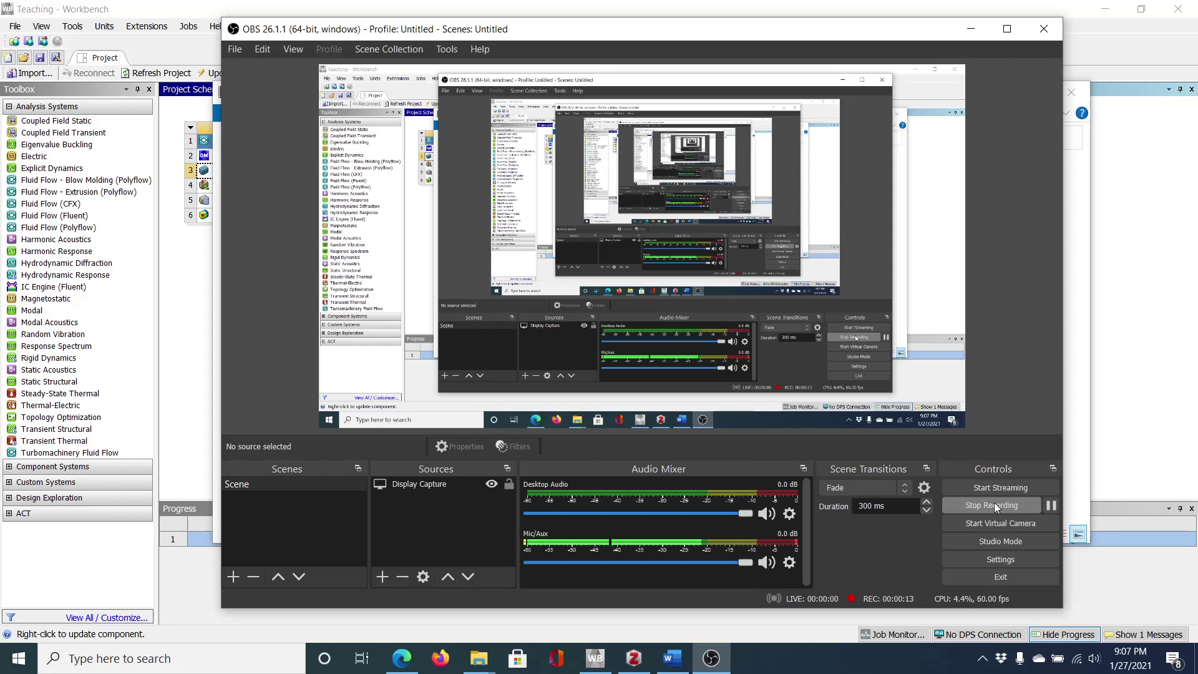
Bring Workbench to the front and open the context menu of the Fluid Flow system's Geometry cell.
click(218, 13)
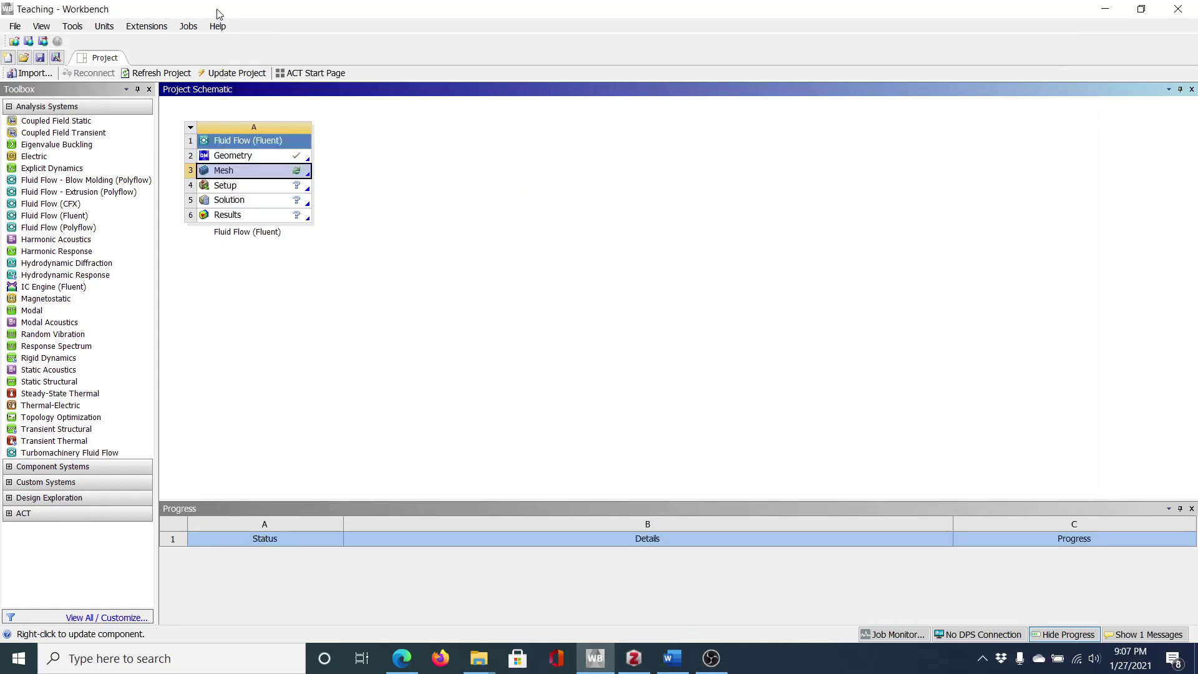
click(244, 158)
right_click(244, 158)
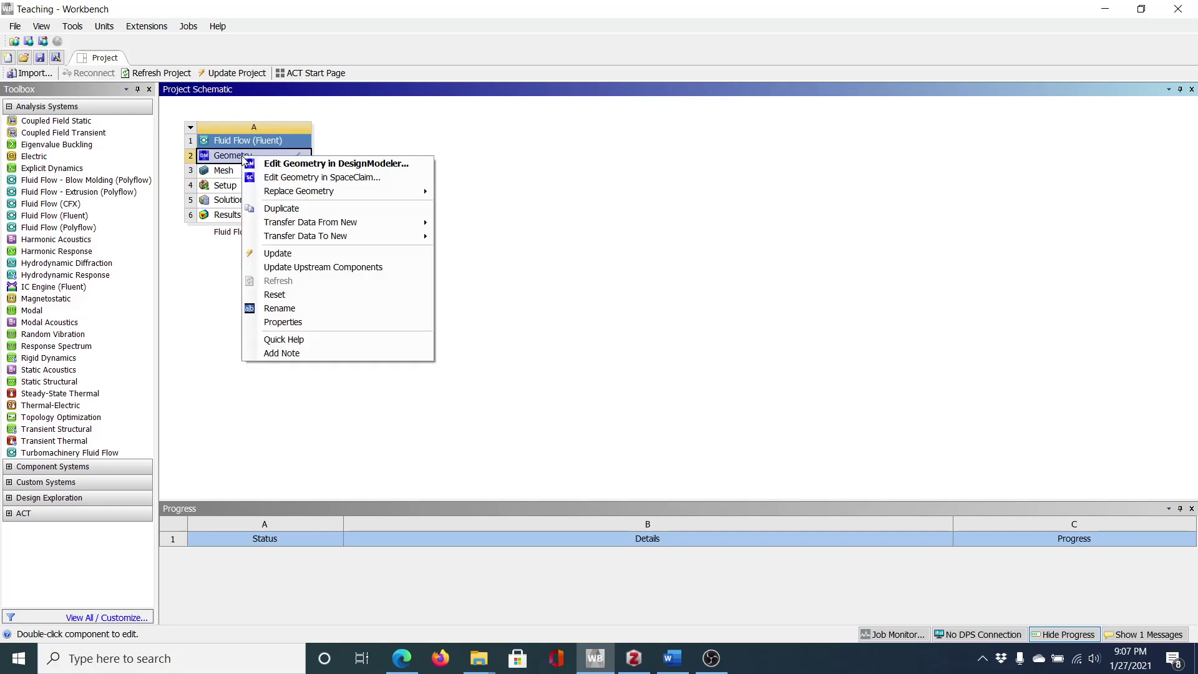
Open the geometry in DesignModeler and select Sketch1 under ZXPlane.
click(308, 168)
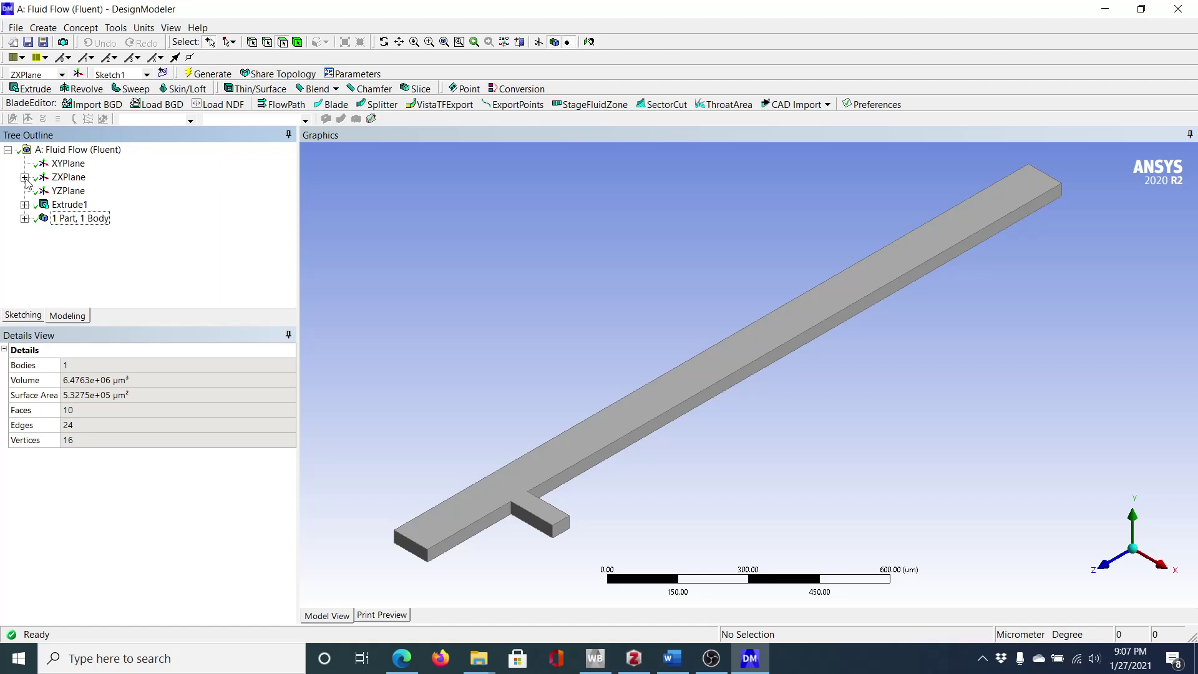
click(25, 178)
click(84, 190)
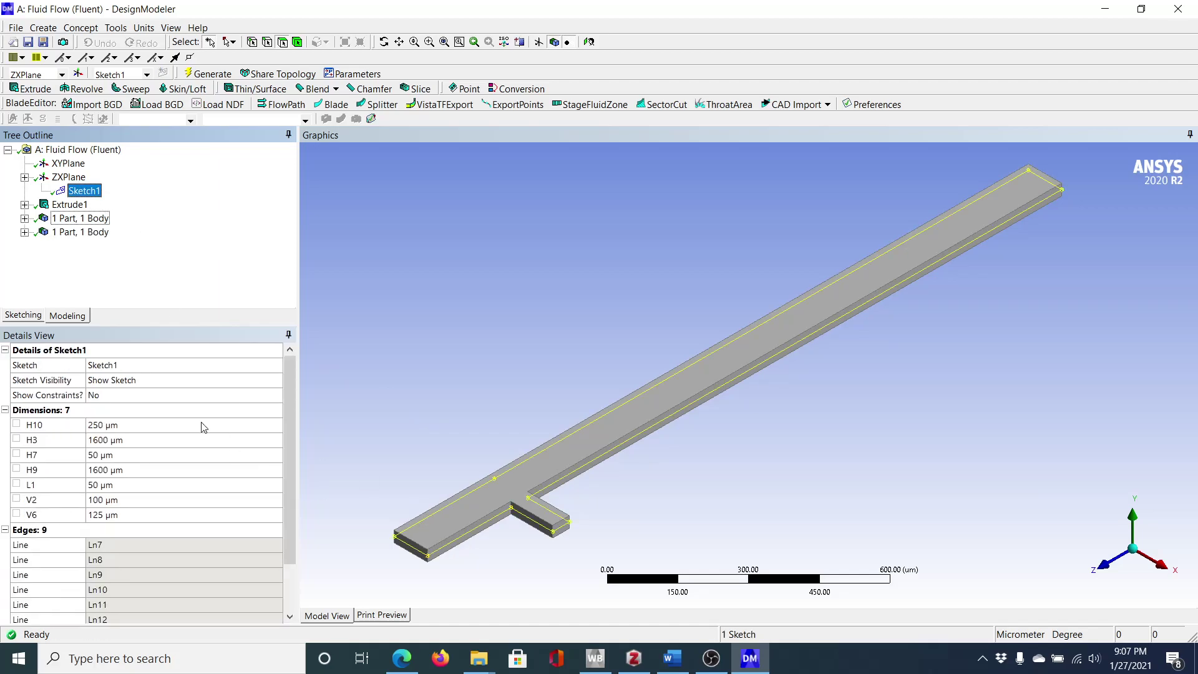
Check Sketch1's V2 (100 µm) and L1 (50 µm) dimensions, viewing along the Y axis.
click(120, 503)
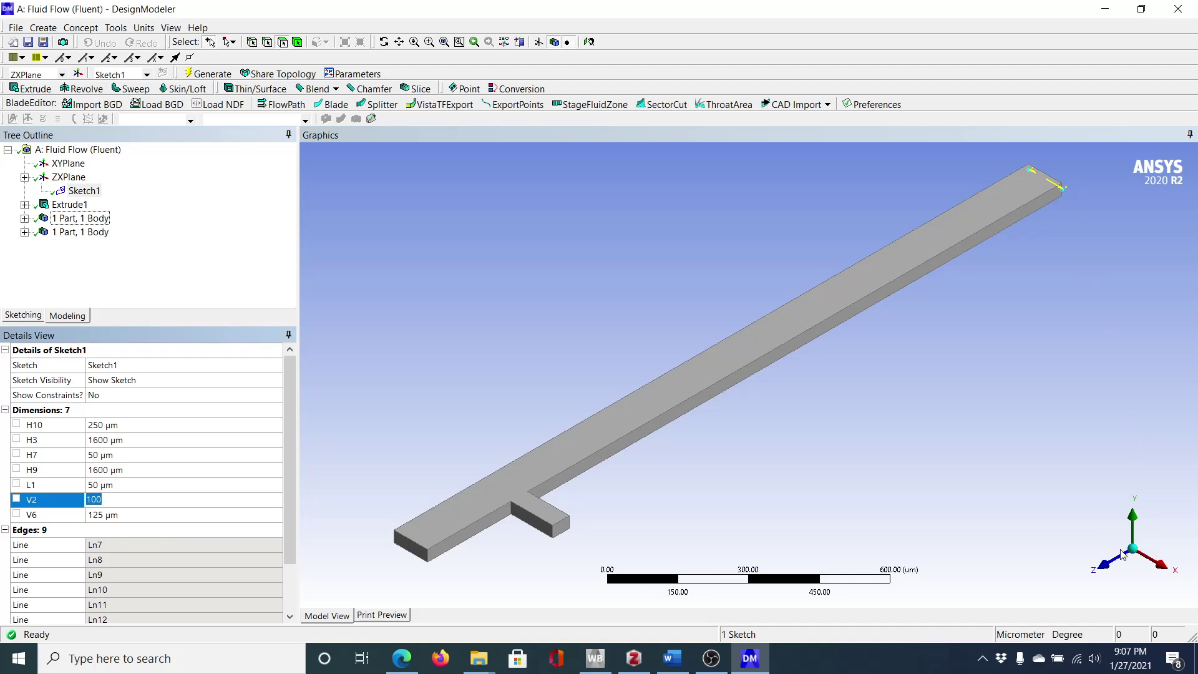
key(Return)
click(1135, 520)
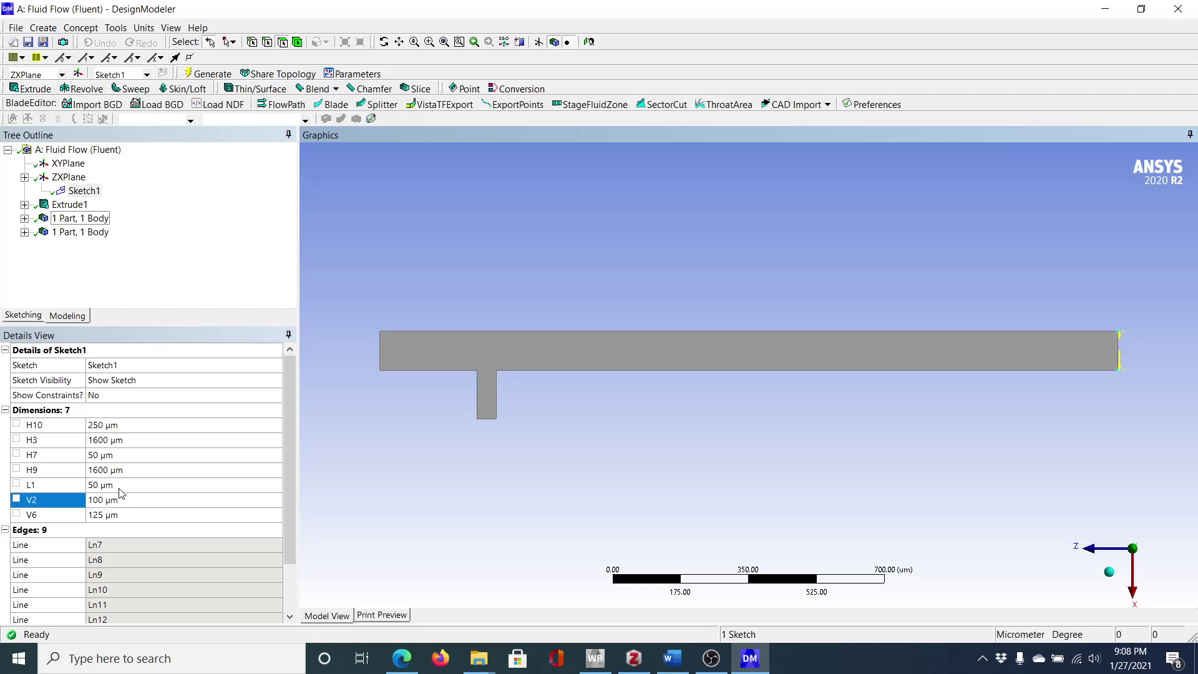
click(120, 487)
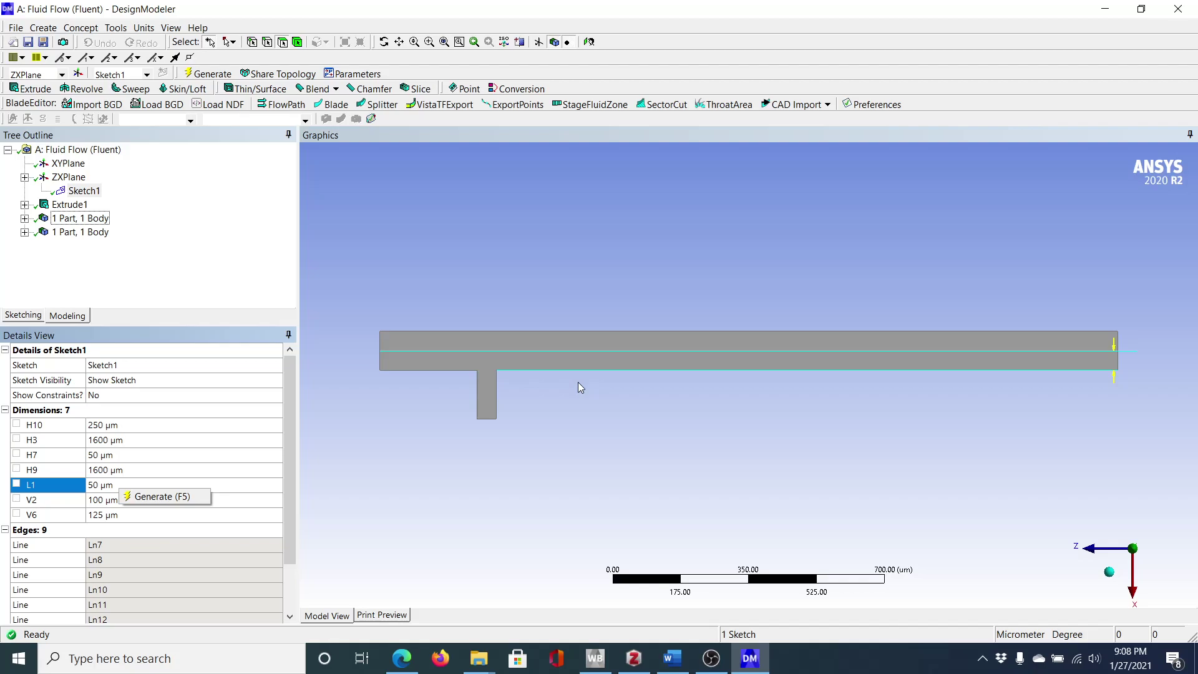
Close DesignModeler and launch ANSYS Meshing from the Mesh cell's Edit option.
click(1180, 10)
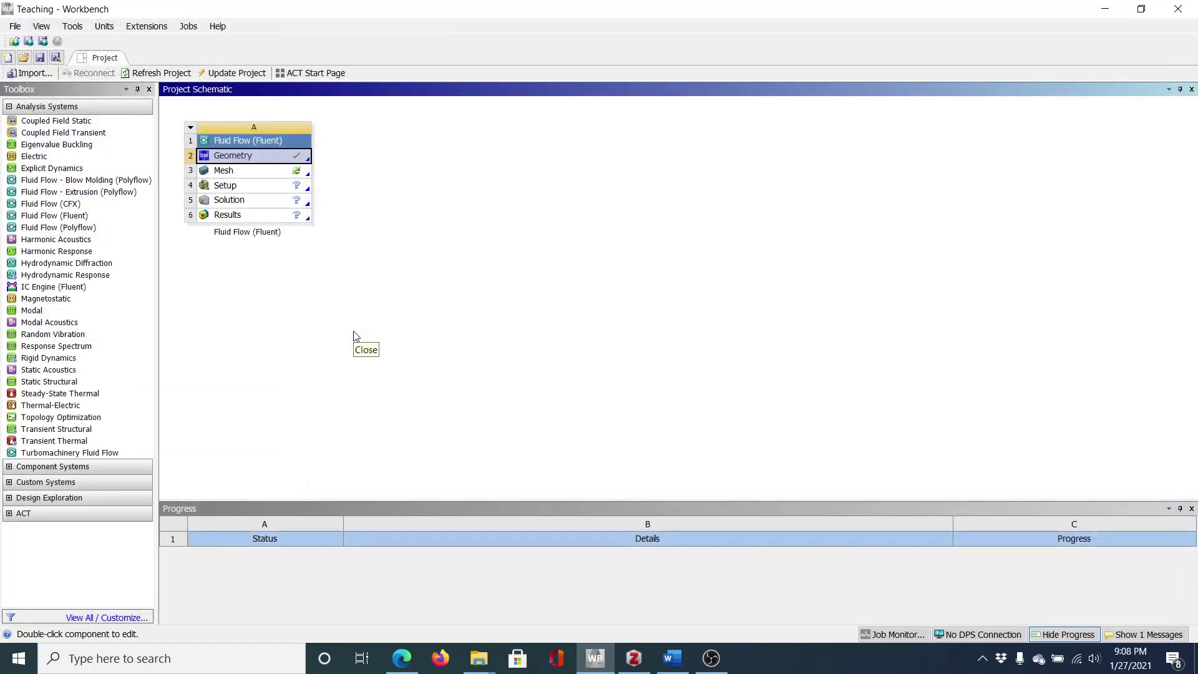
click(718, 657)
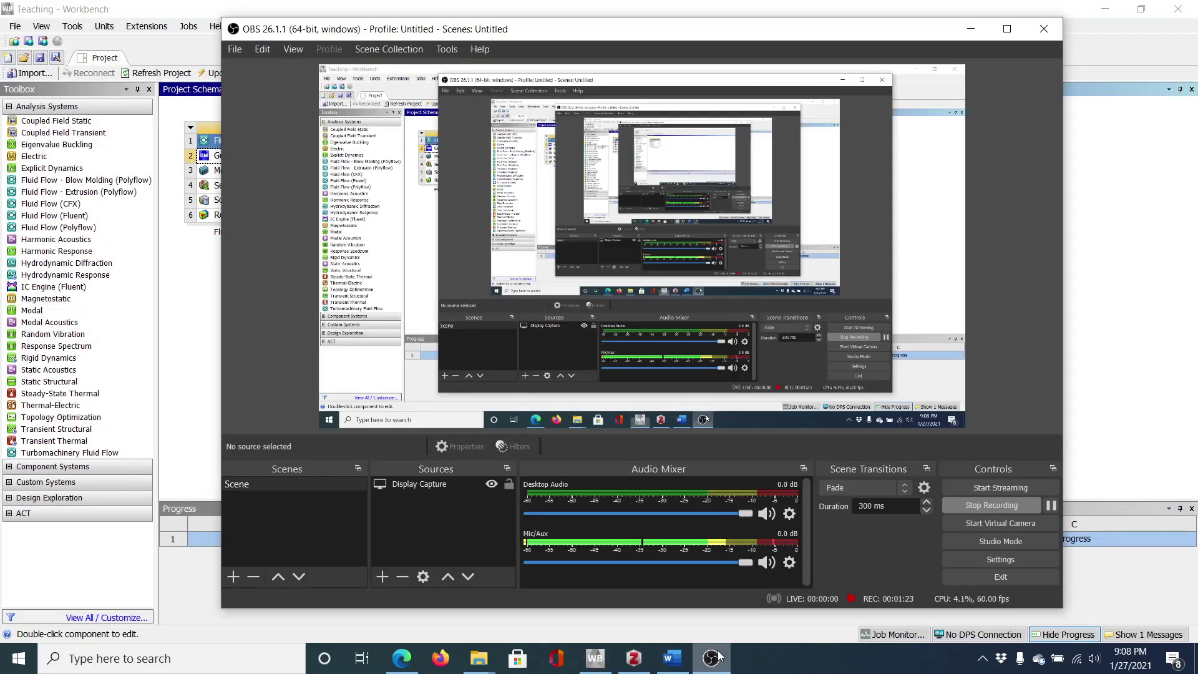
click(968, 23)
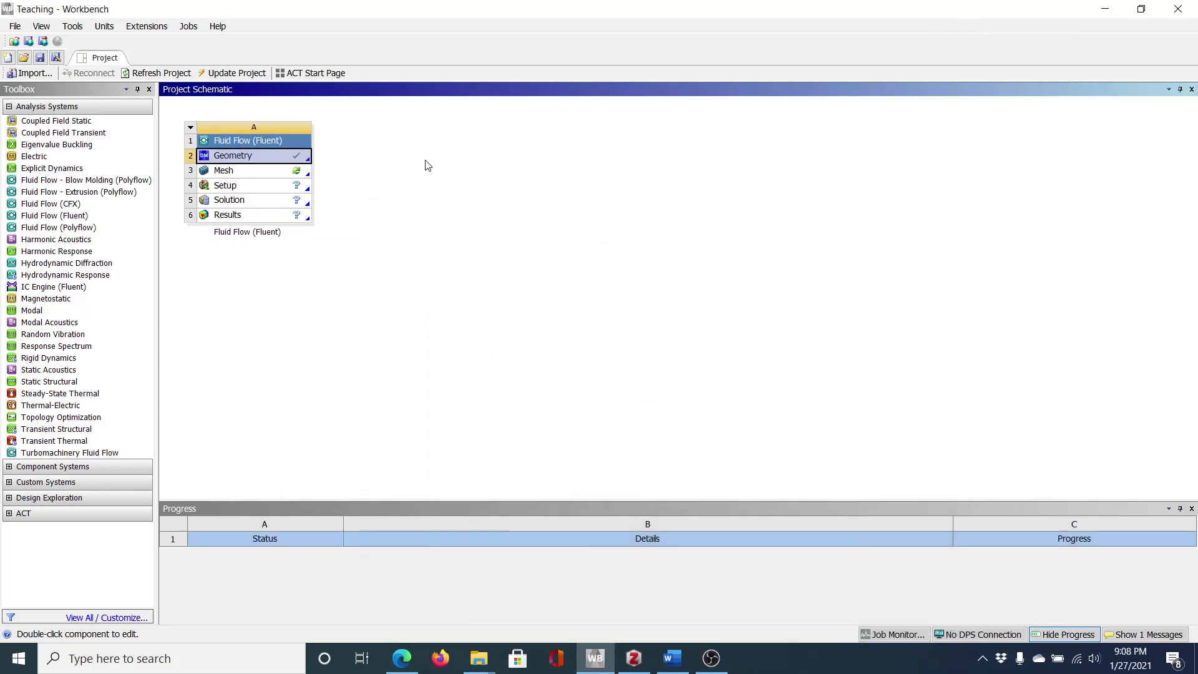
right_click(236, 175)
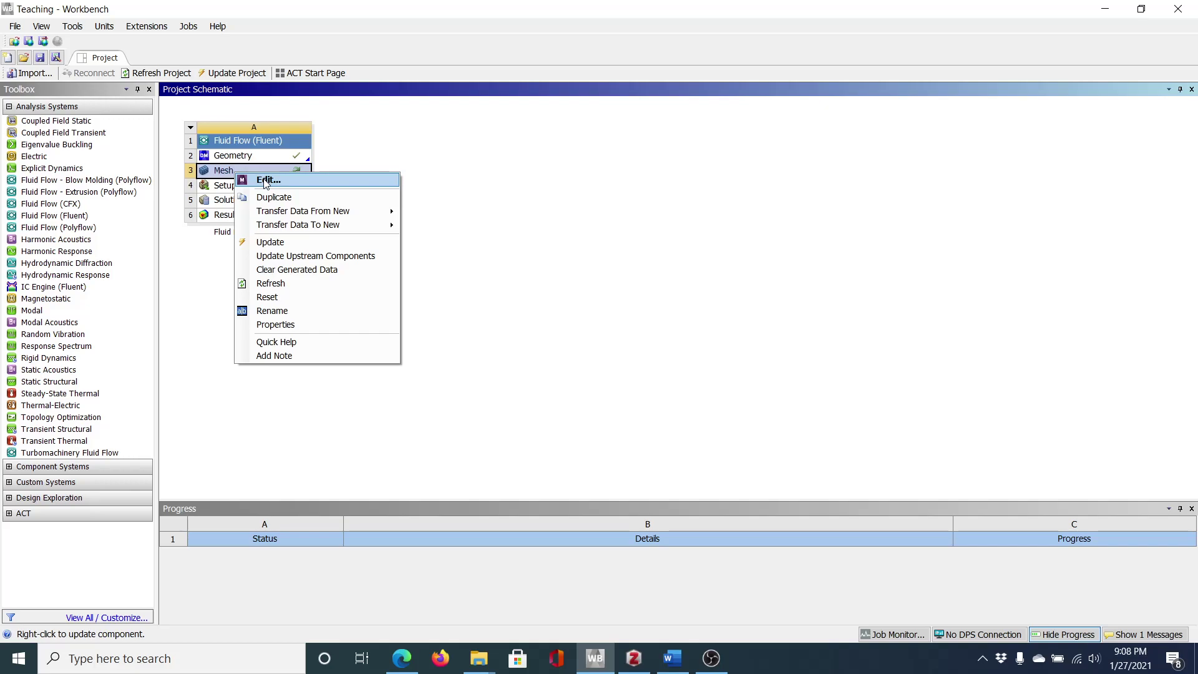
click(267, 181)
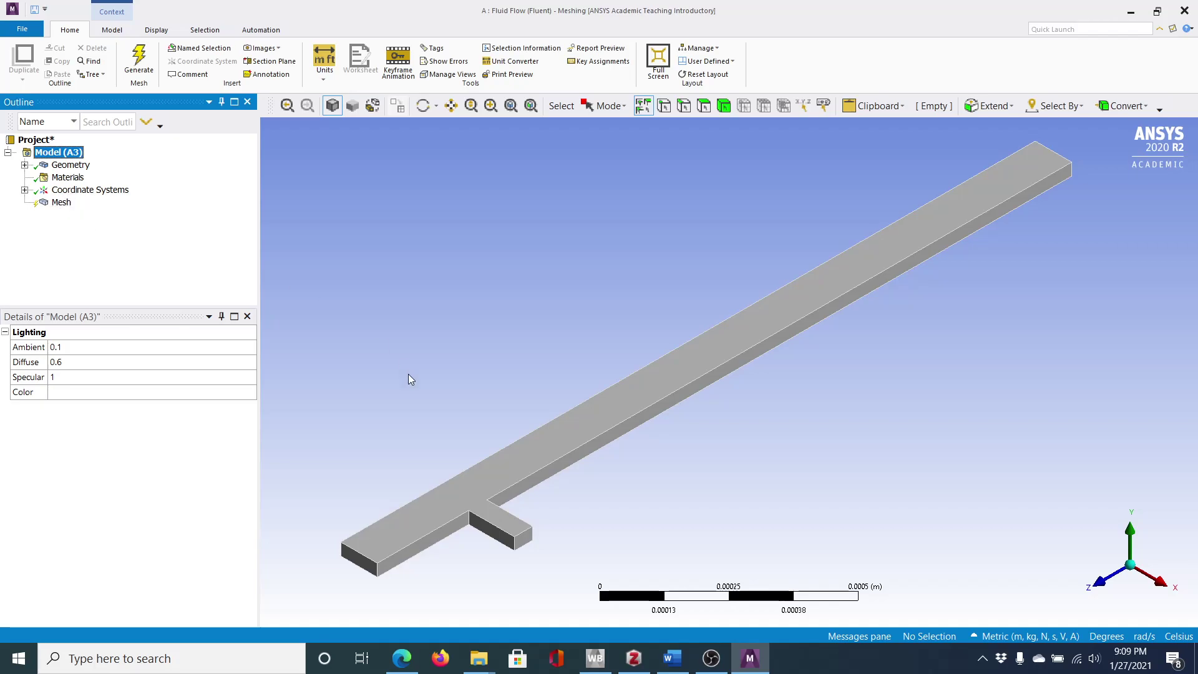
With the Face filter on, name the main channel's left end face Oil_Inlet.
click(705, 110)
click(357, 564)
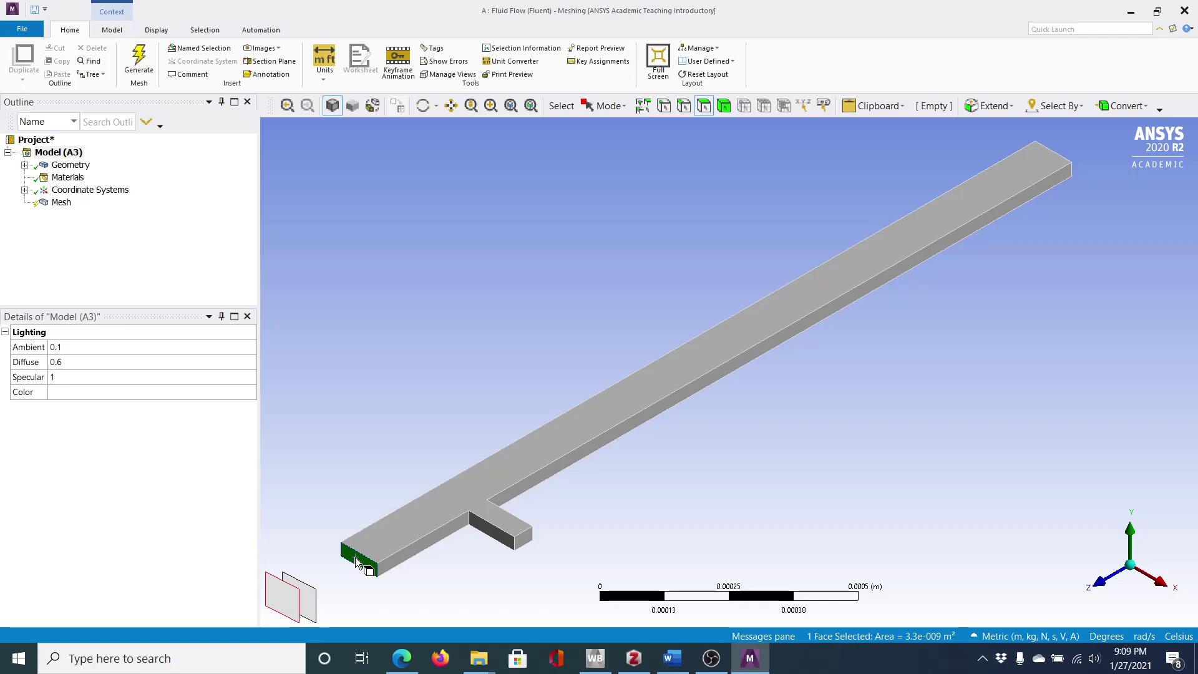
right_click(357, 564)
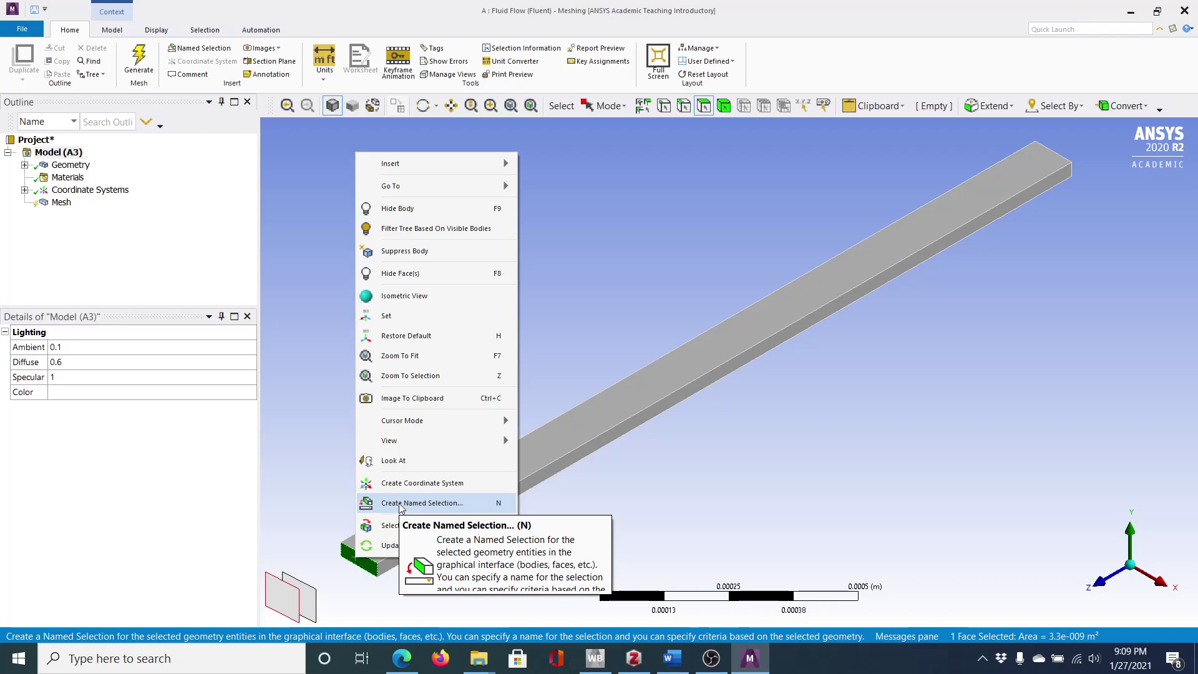
click(401, 503)
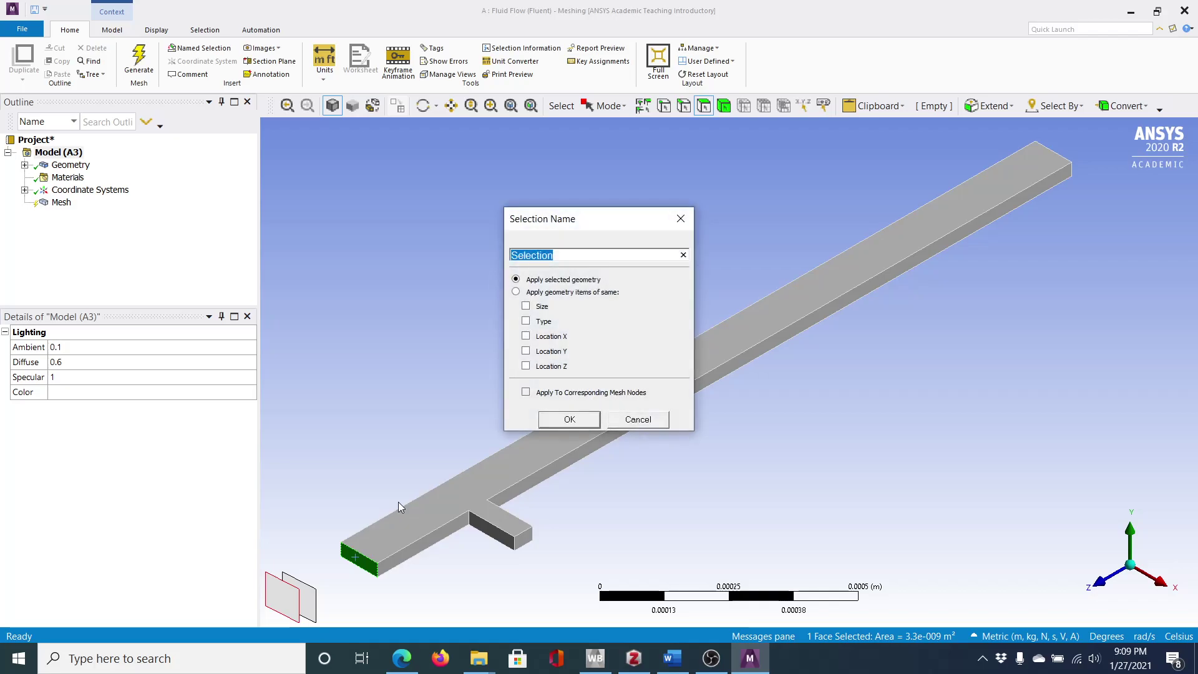
text(Ou)
key(BackSpace)
text(Inlet)
key(BackSpace)
key(BackSpace)
key(BackSpace)
text(il In)
key(BackSpace)
key(BackSpace)
key(BackSpace)
key(BackSpace)
key(BackSpace)
text(_Inle)
click(591, 425)
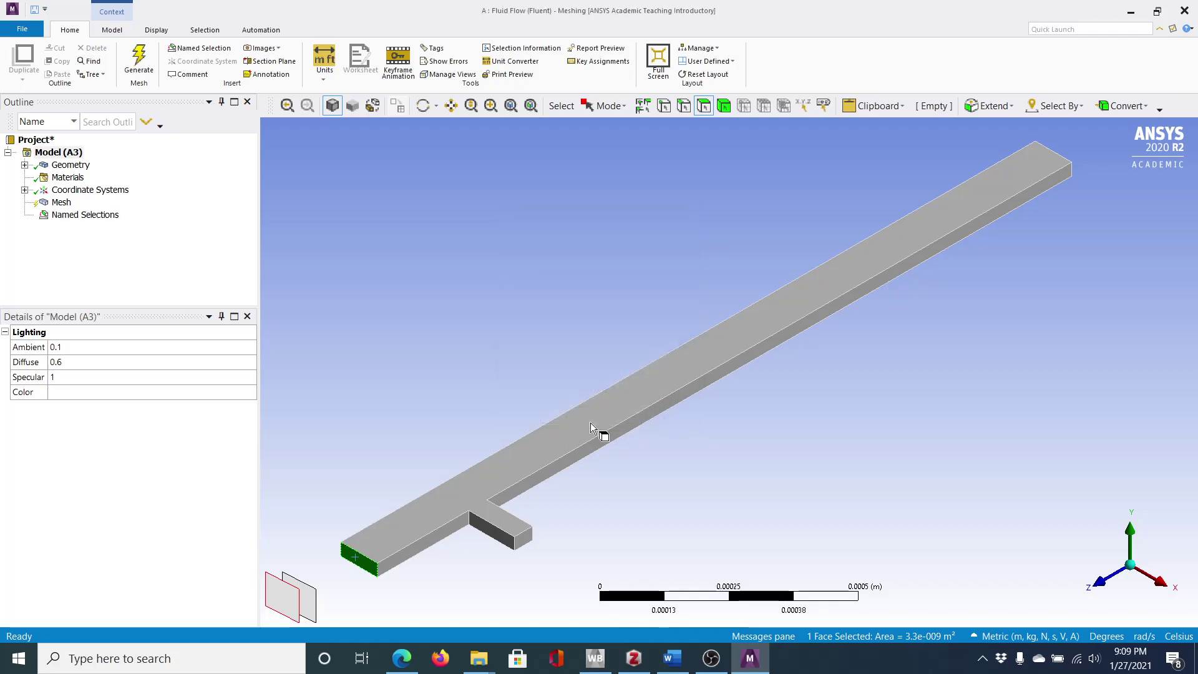
Create a Water_Inlet named selection on the side branch's end face.
click(599, 485)
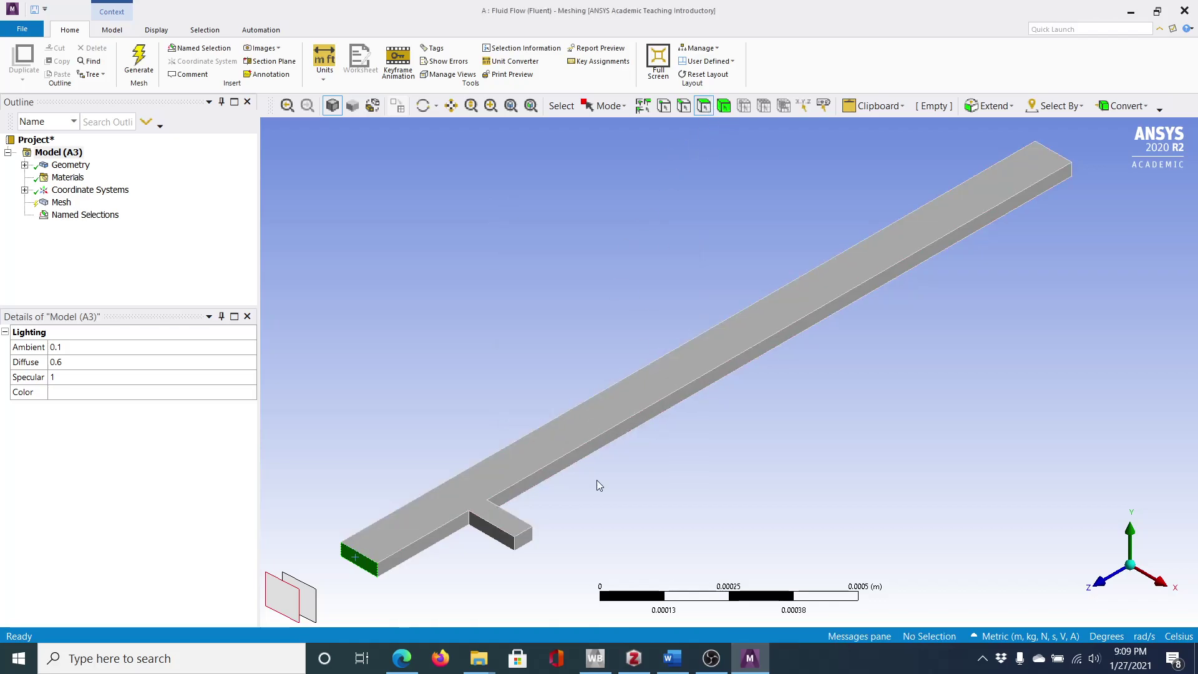
click(521, 543)
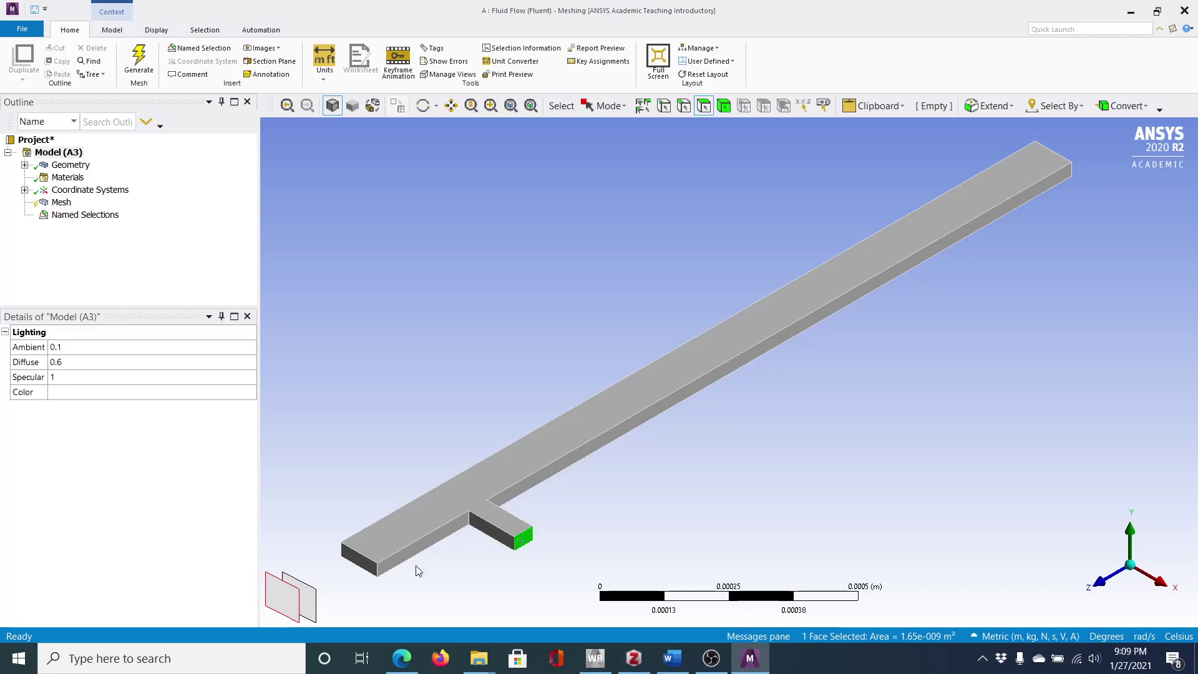
right_click(521, 544)
click(560, 493)
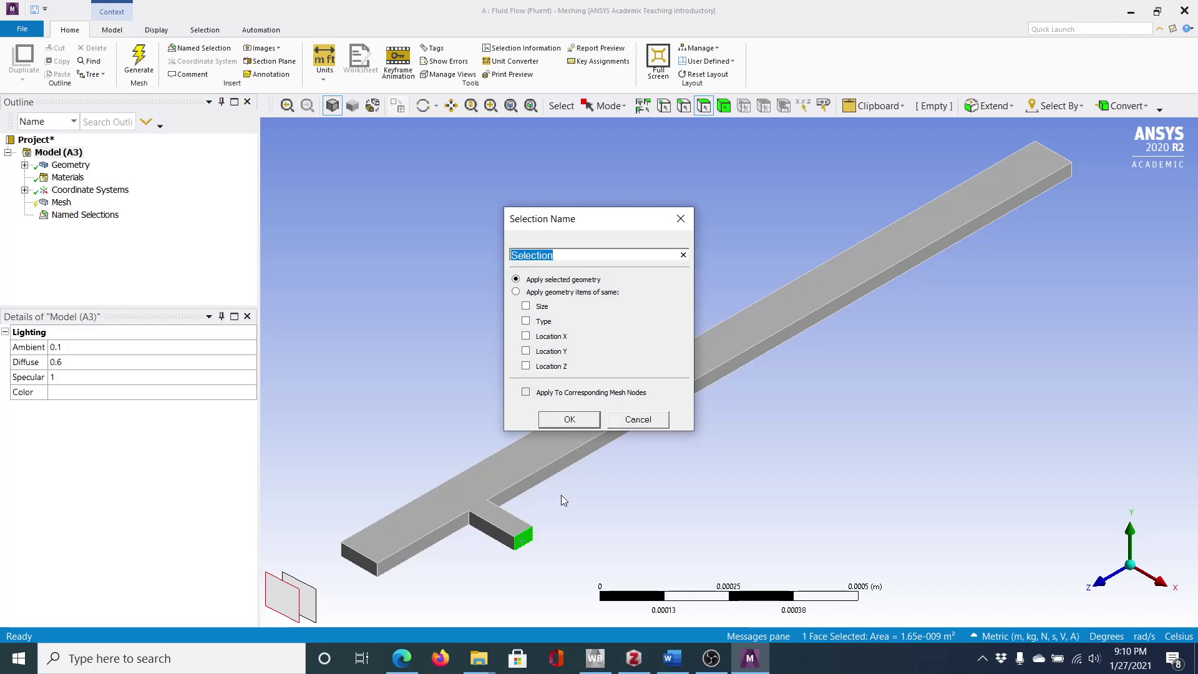
text(Water_Inlet)
click(562, 419)
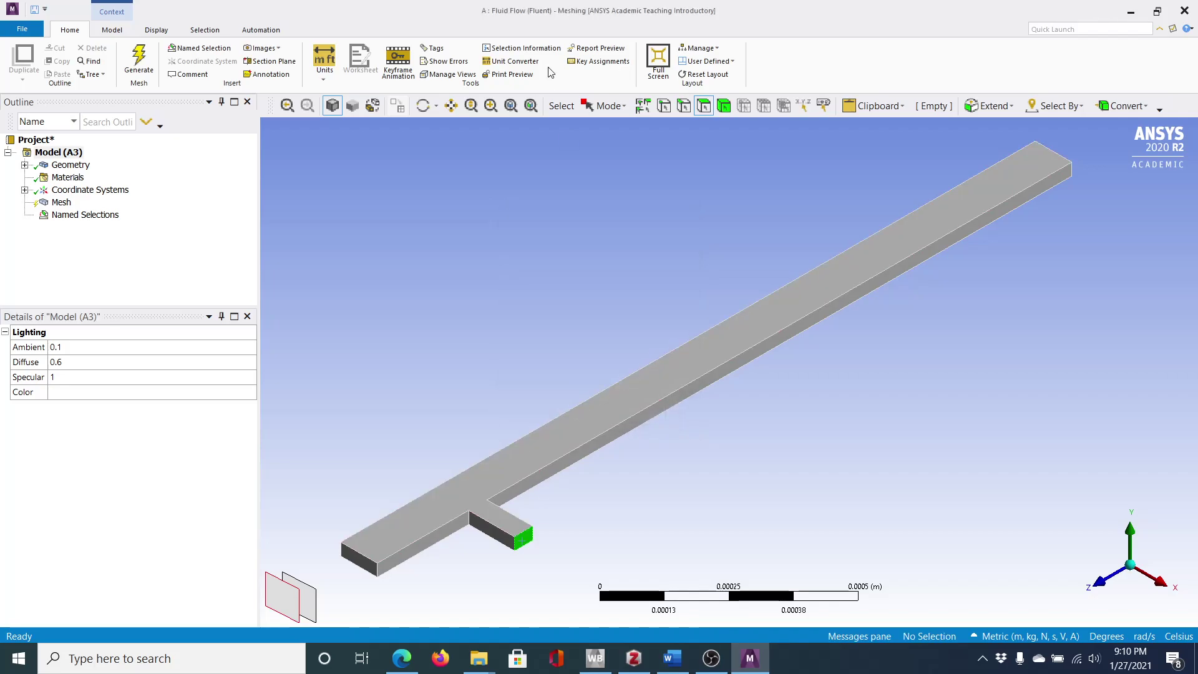
Bring the main channel's far end face into view and create the Outlet named selection on it.
click(451, 106)
drag(1077, 247, 759, 219)
click(424, 105)
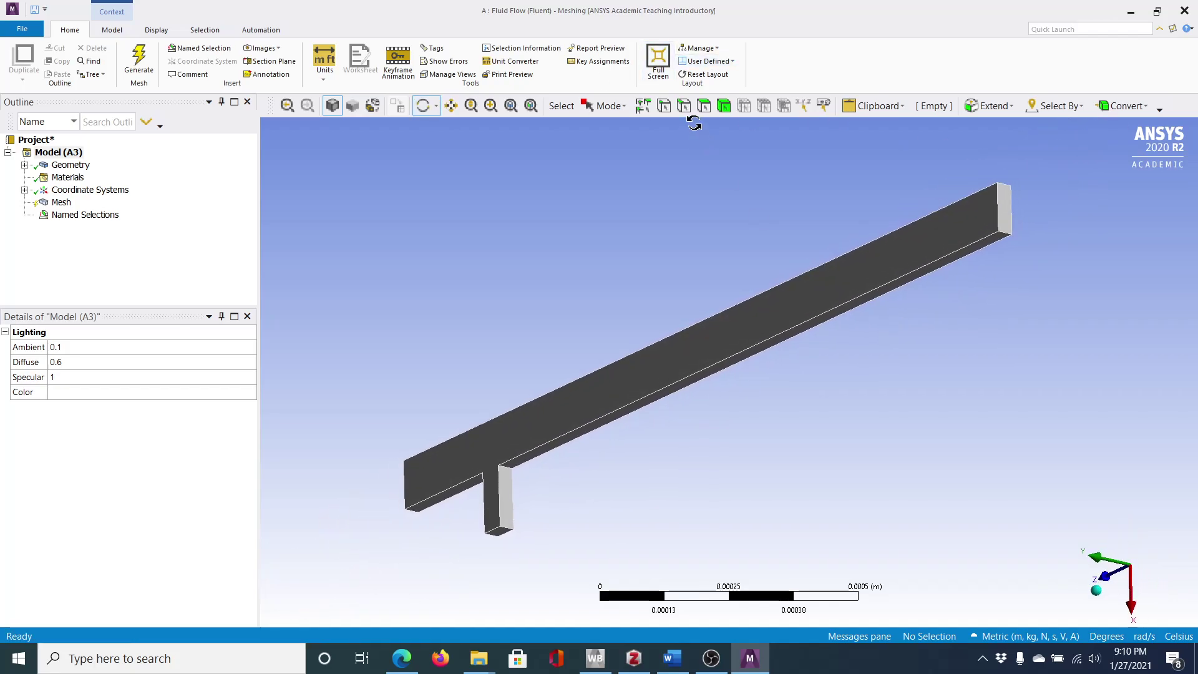
click(704, 105)
right_click(1001, 188)
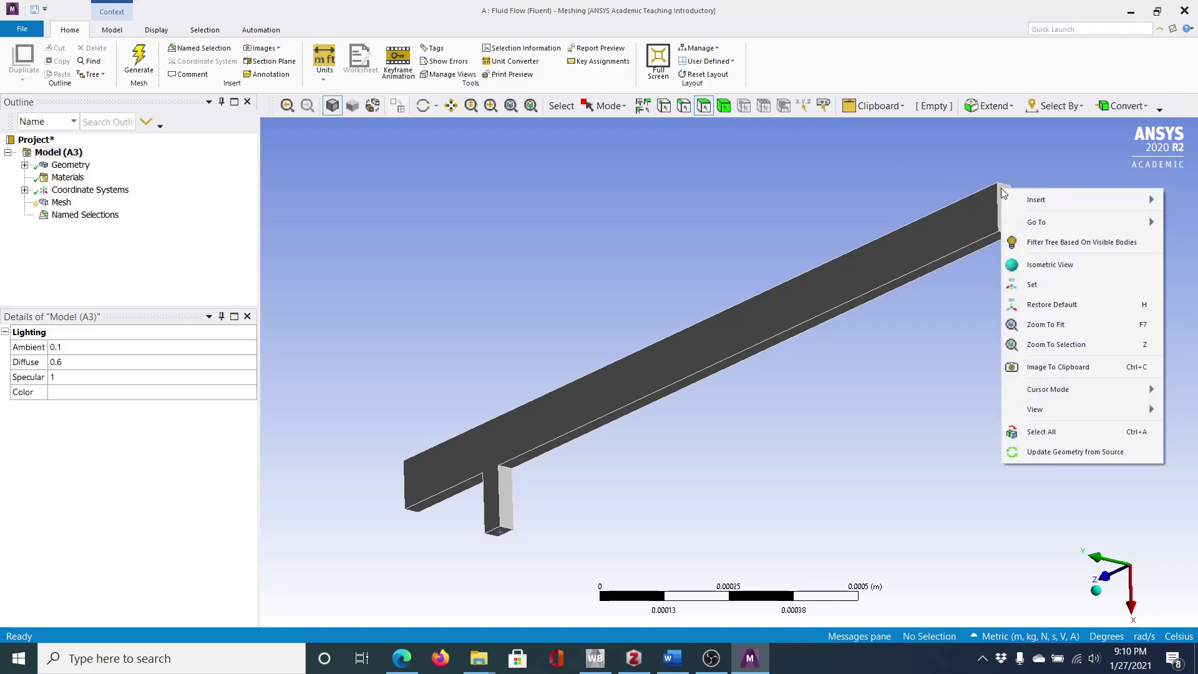
click(988, 171)
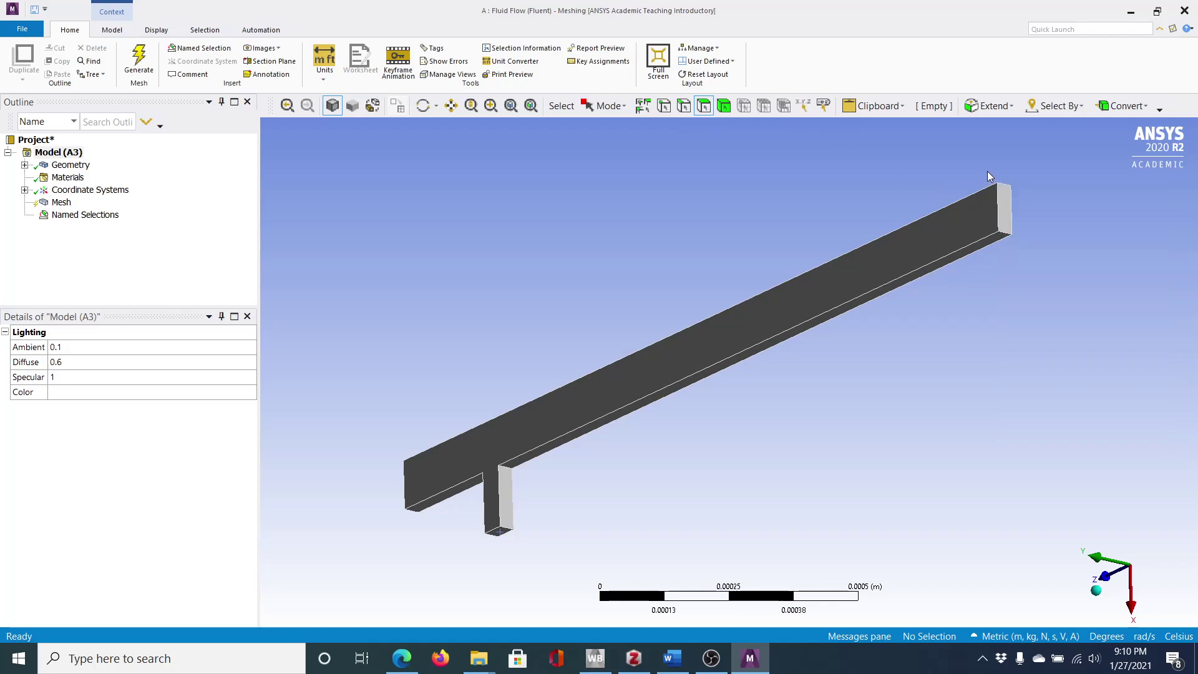
click(1006, 204)
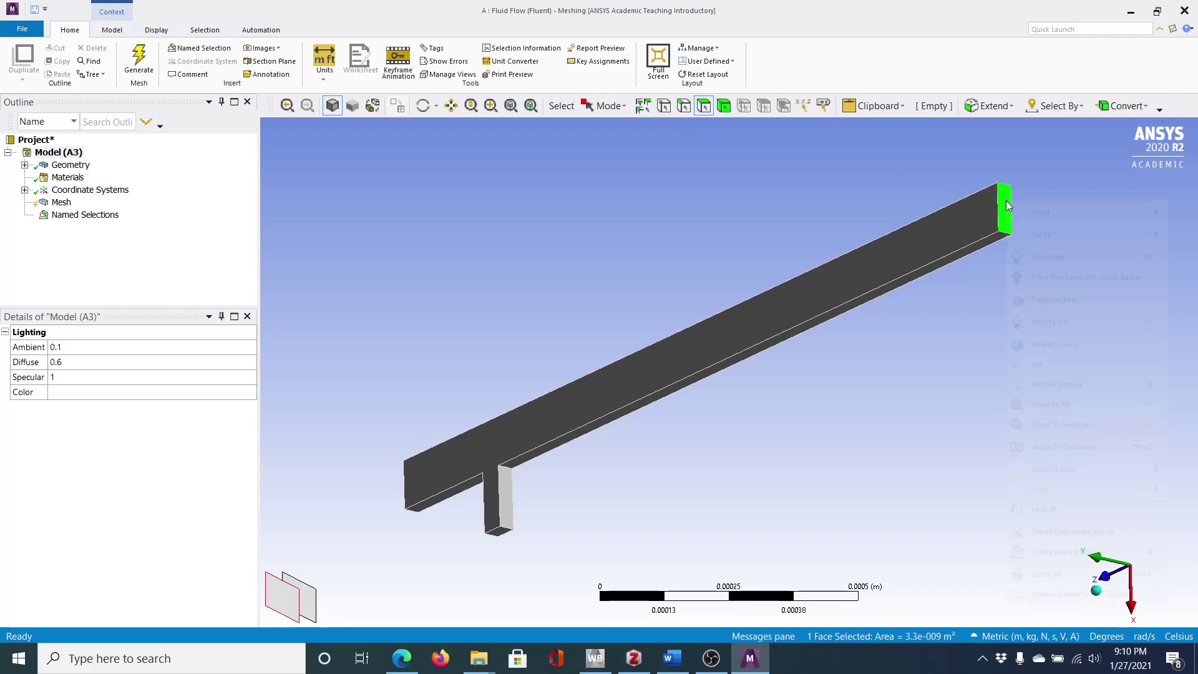
right_click(1007, 203)
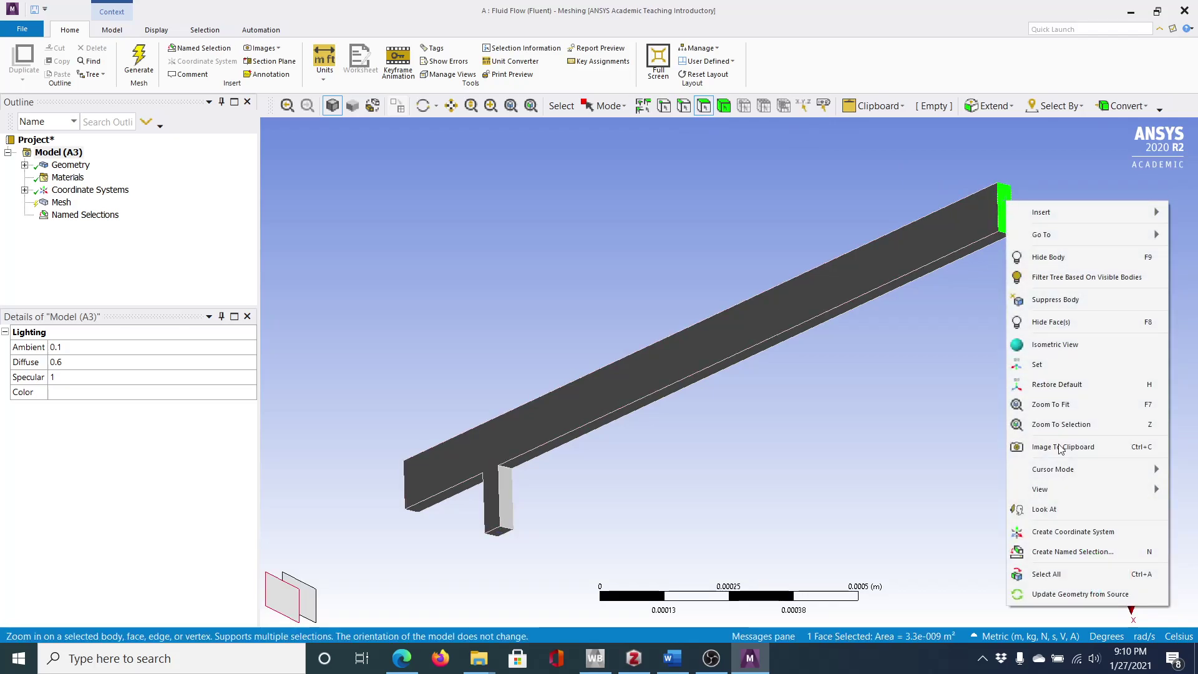
click(1066, 552)
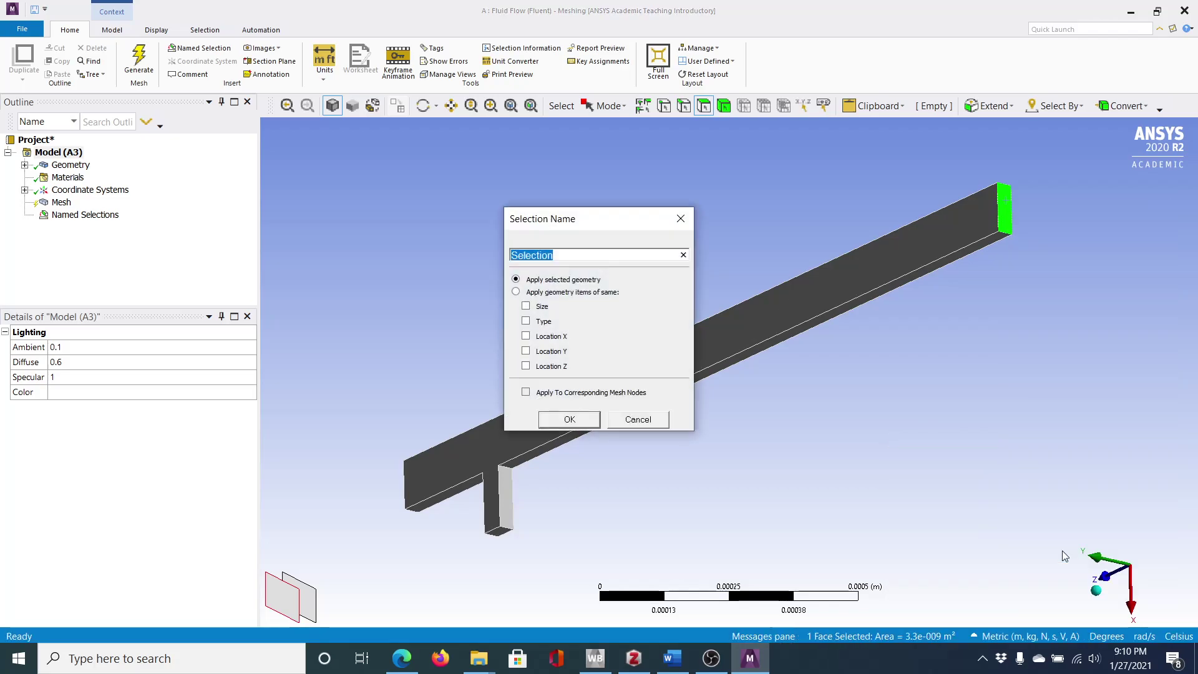
text(Outlet)
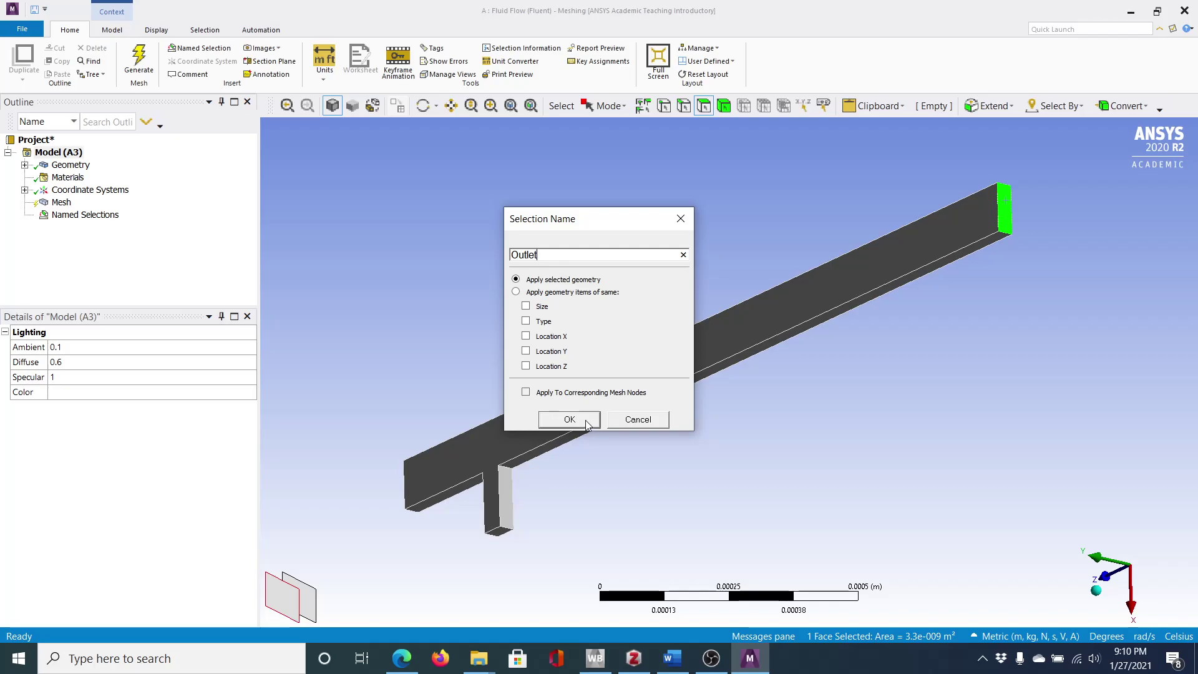
click(589, 421)
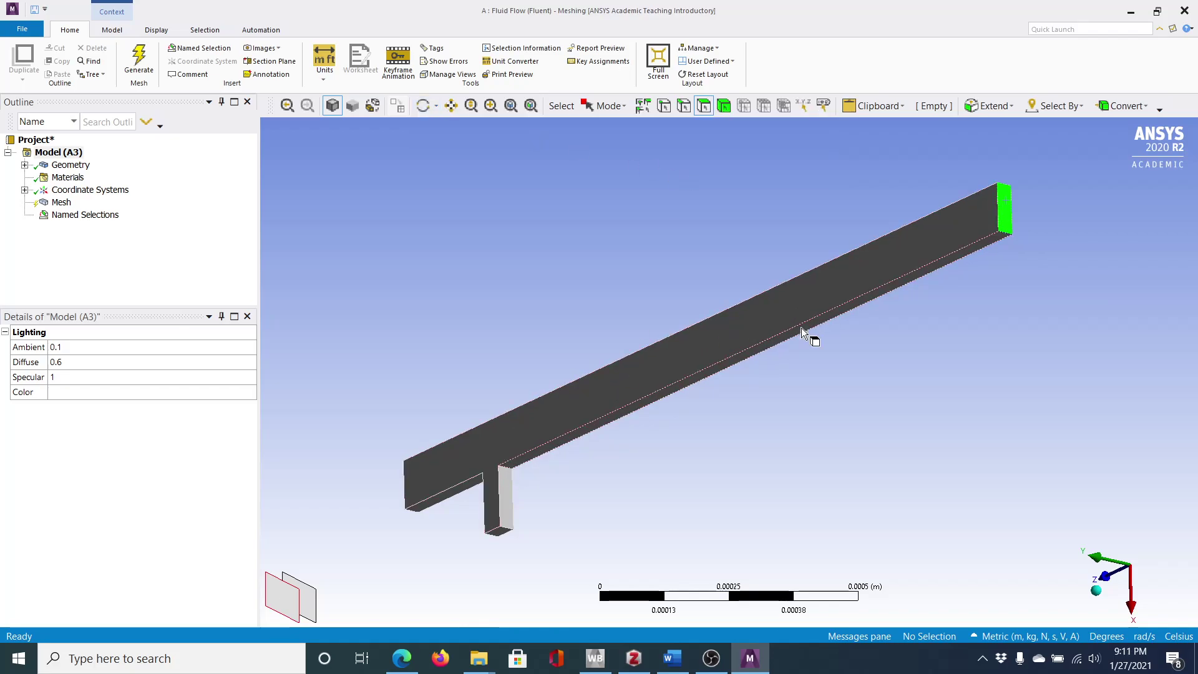
Clear the selection and pick the top, underside, branch leg and hidden main-channel side faces.
click(636, 278)
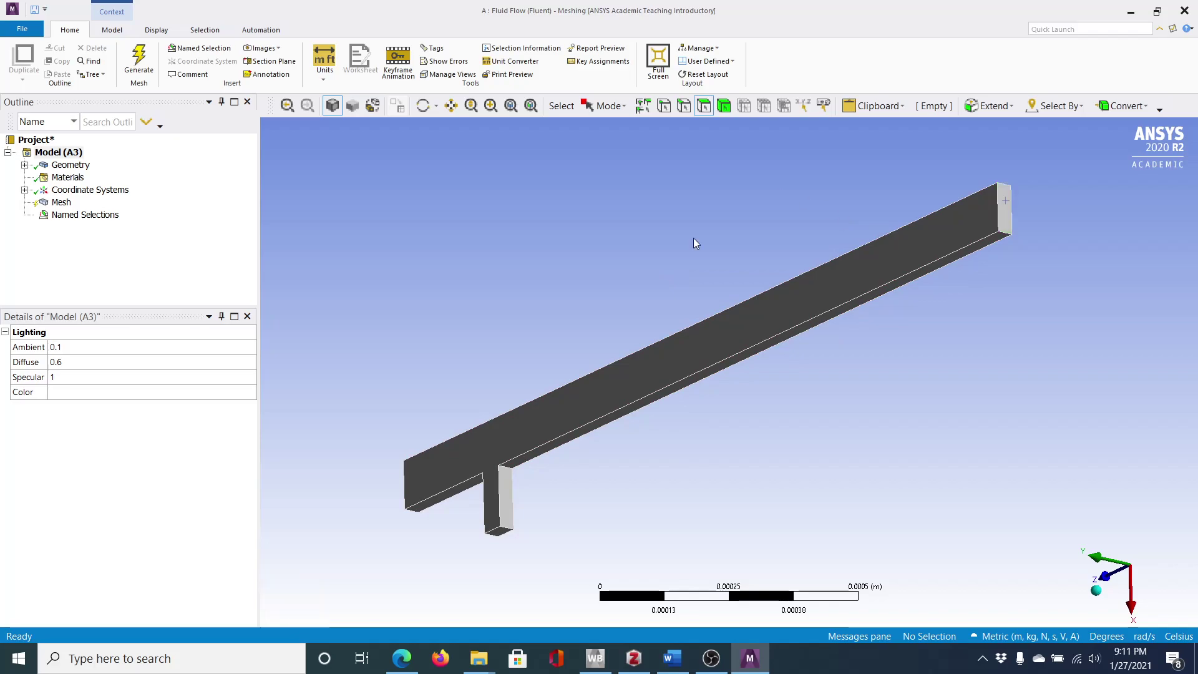
click(693, 354)
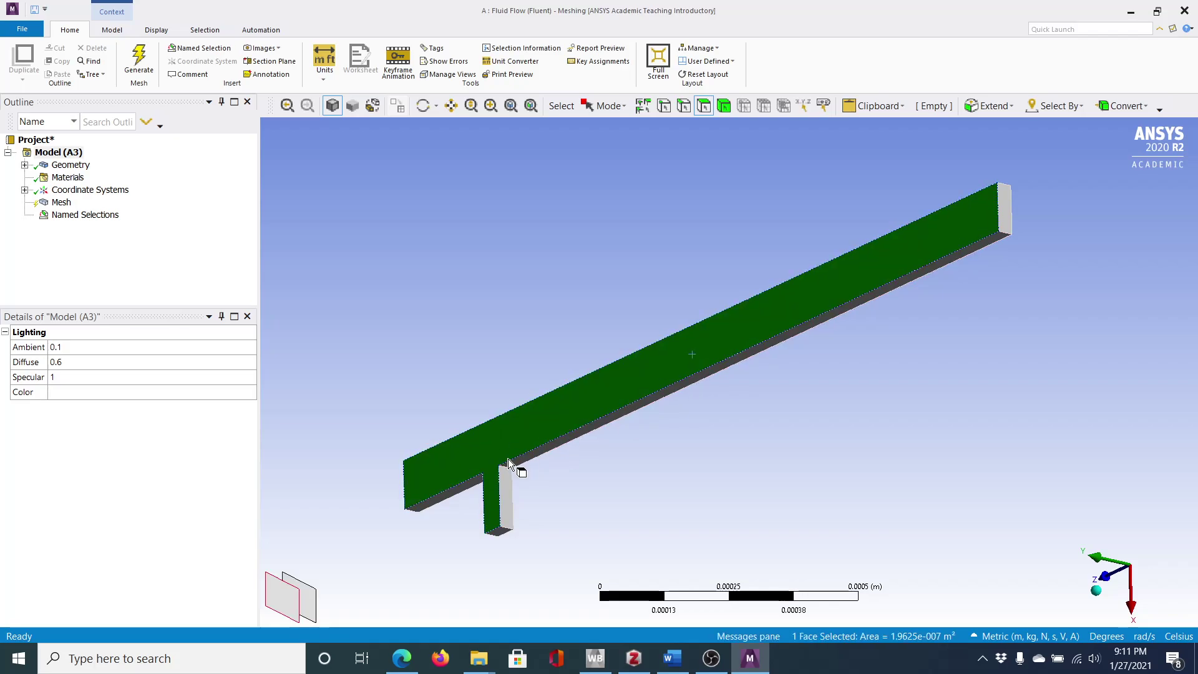
ctrl+click(458, 489)
ctrl+click(527, 457)
ctrl+click(505, 497)
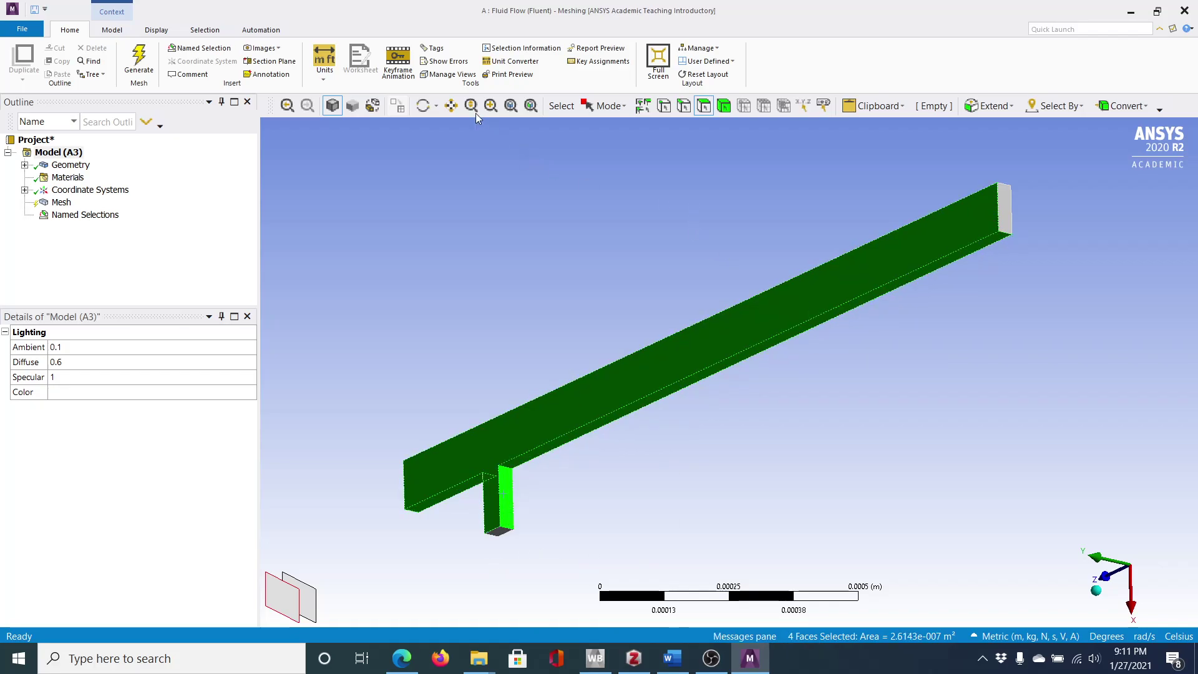
click(425, 106)
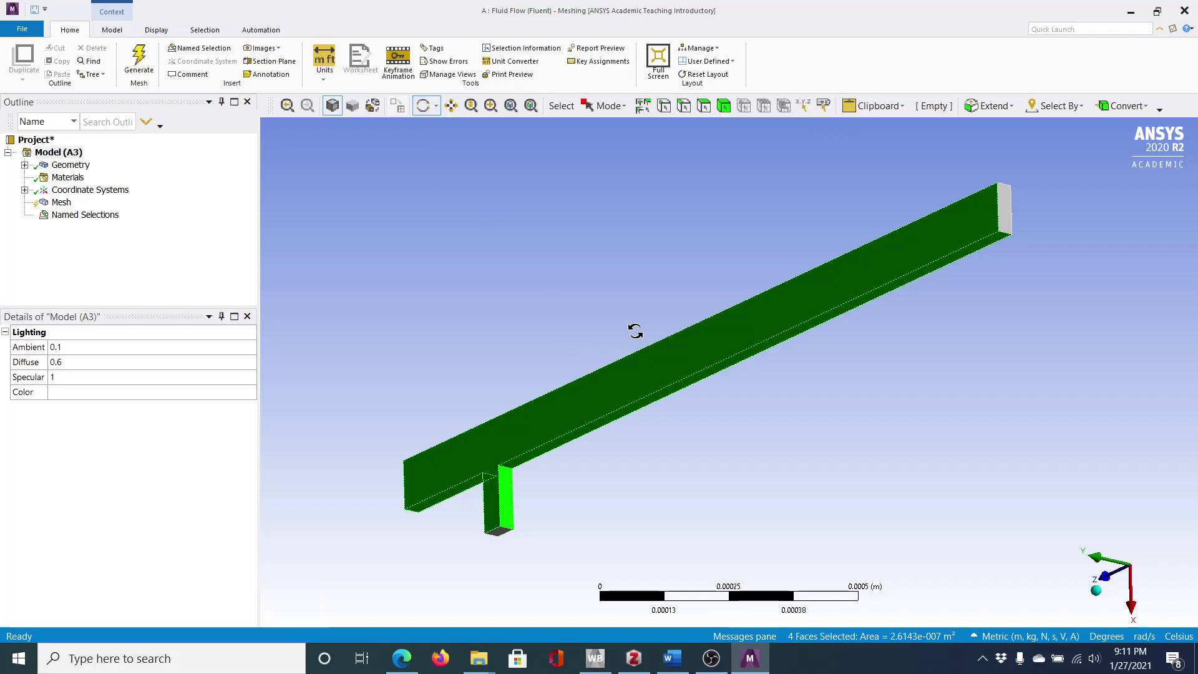
drag(631, 275, 531, 324)
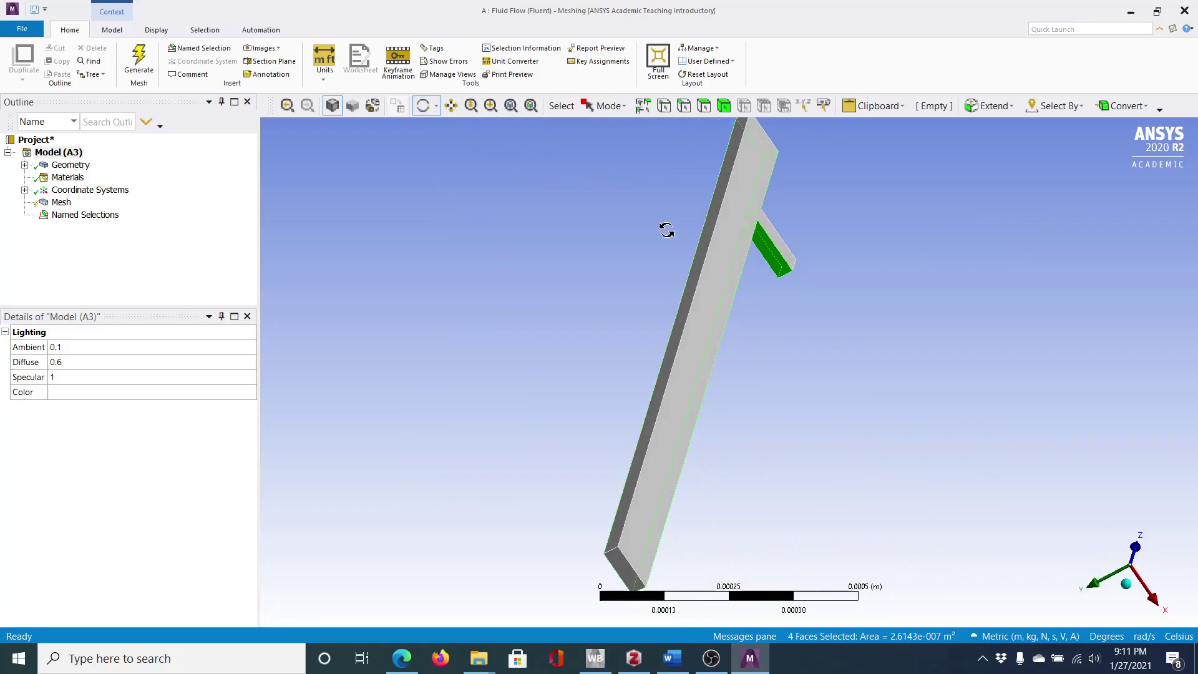
ctrl+click(692, 285)
ctrl+click(706, 292)
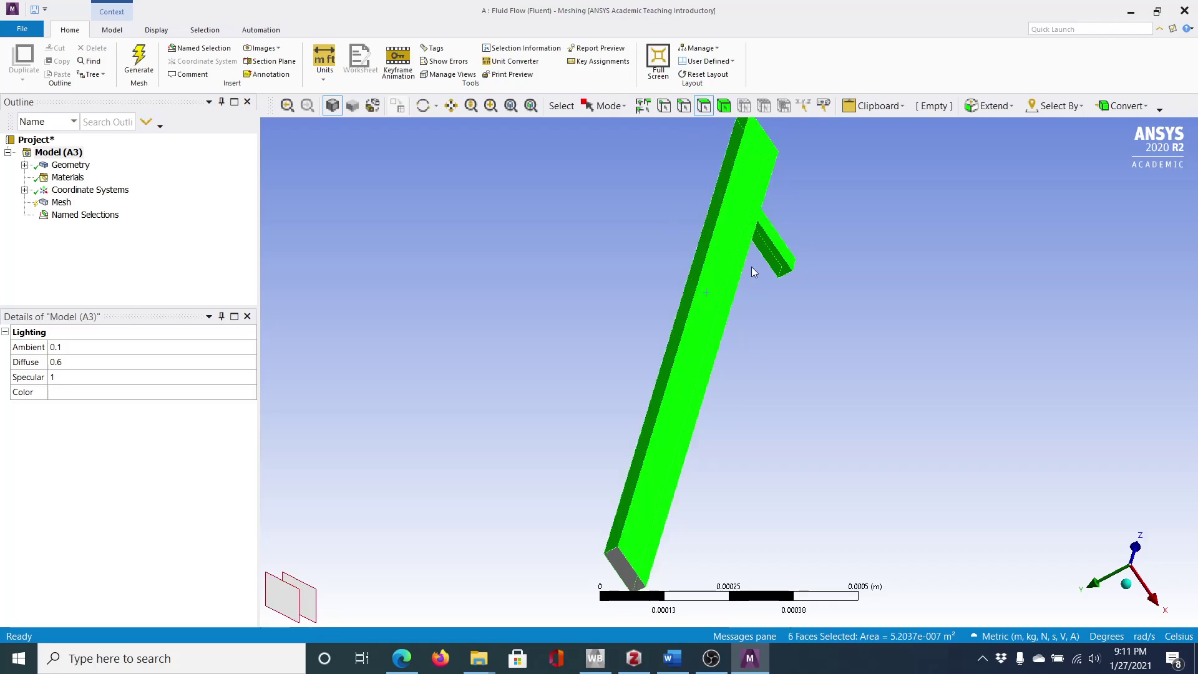
Rotate to reach the branch's last grey face and add it, completing seven side faces.
click(430, 107)
drag(560, 324, 721, 194)
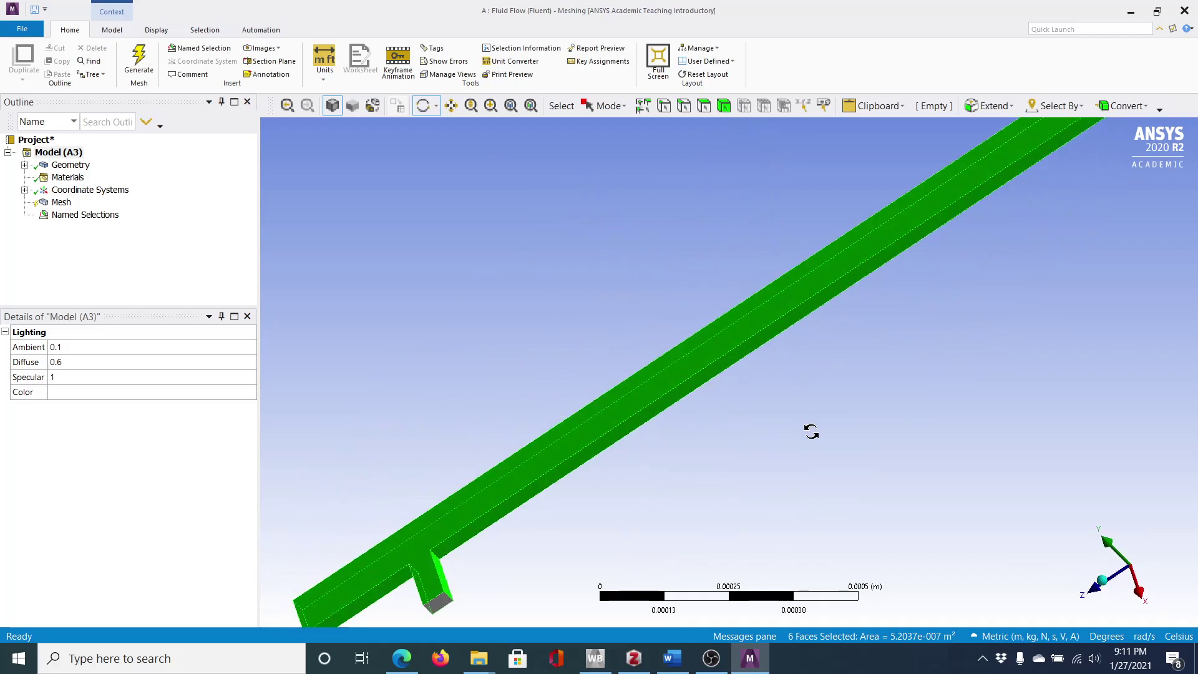
drag(811, 428, 339, 451)
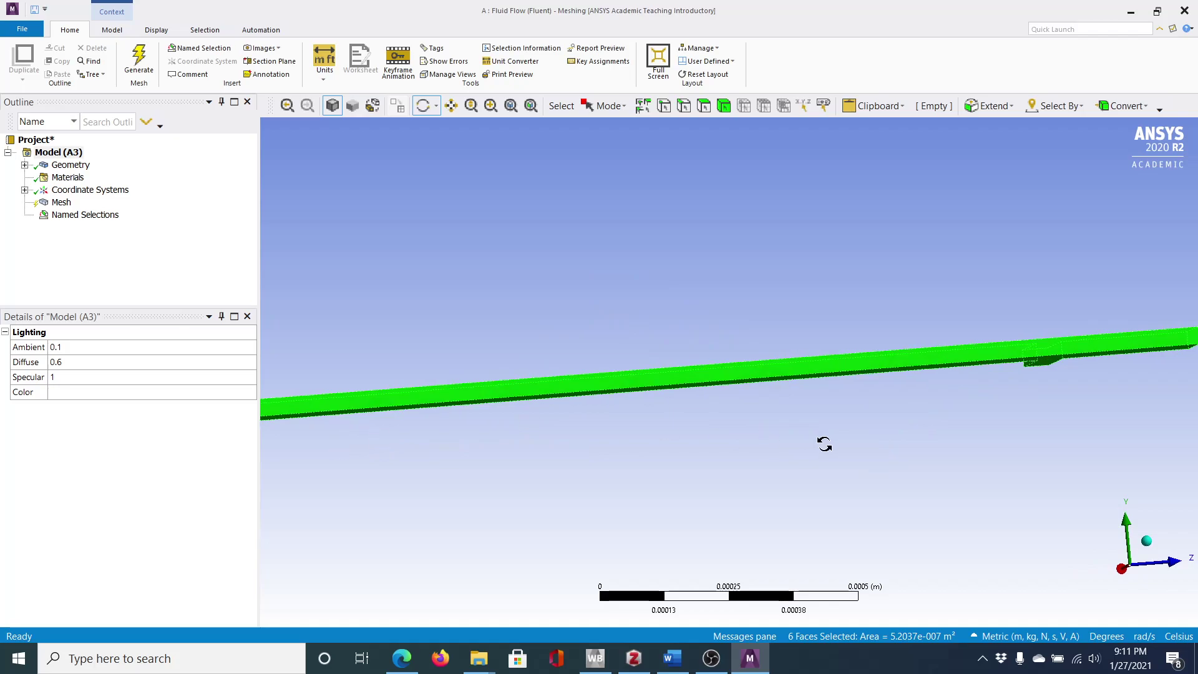
drag(824, 444, 559, 457)
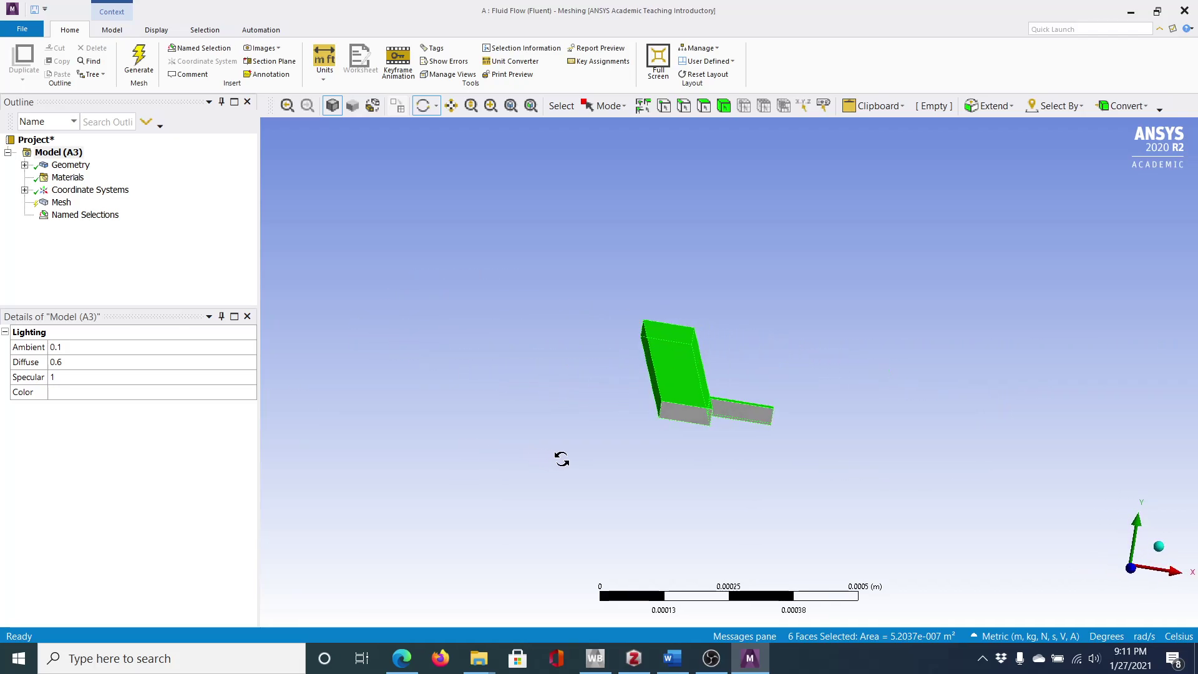
click(704, 106)
ctrl+click(734, 413)
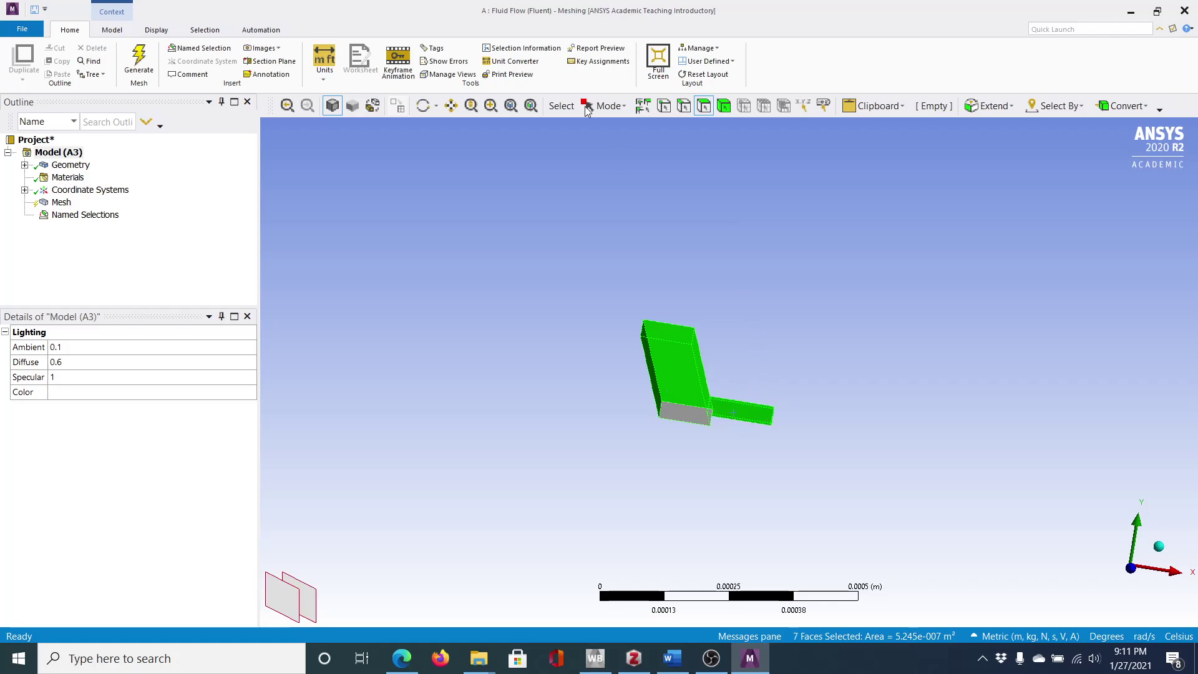
click(424, 106)
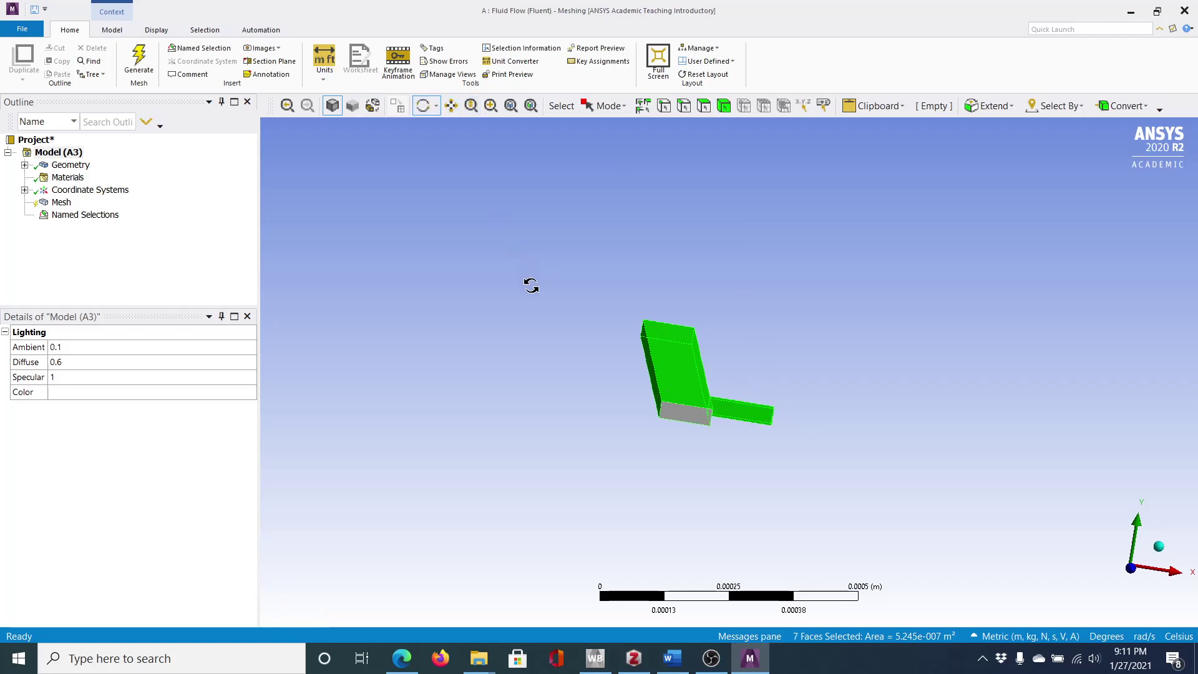
drag(532, 281, 369, 316)
drag(872, 362, 375, 284)
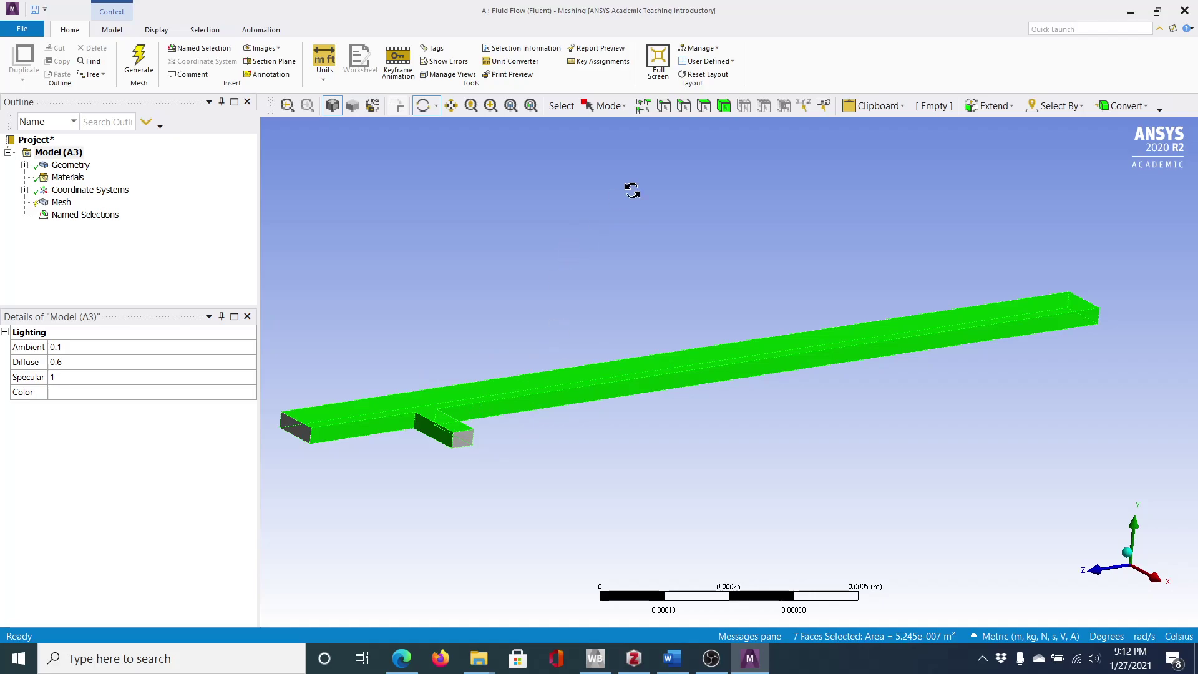
Create a named selection called Wall from the seven selected side faces.
click(704, 105)
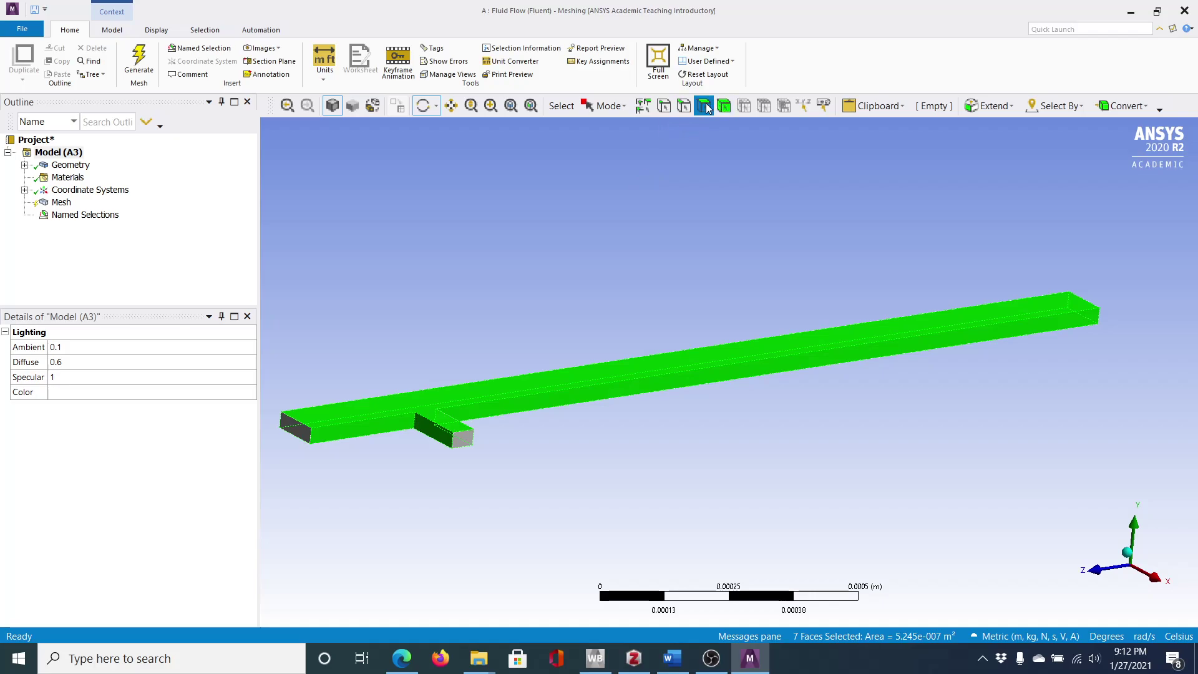
right_click(580, 376)
click(616, 359)
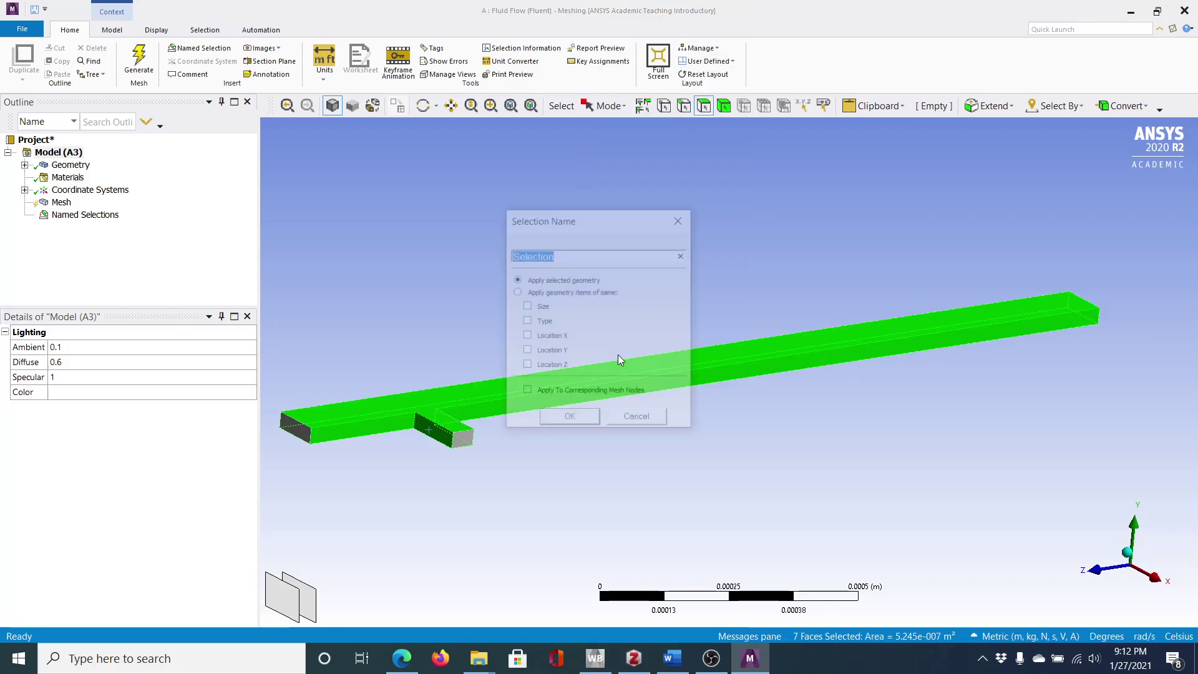
text(Wall)
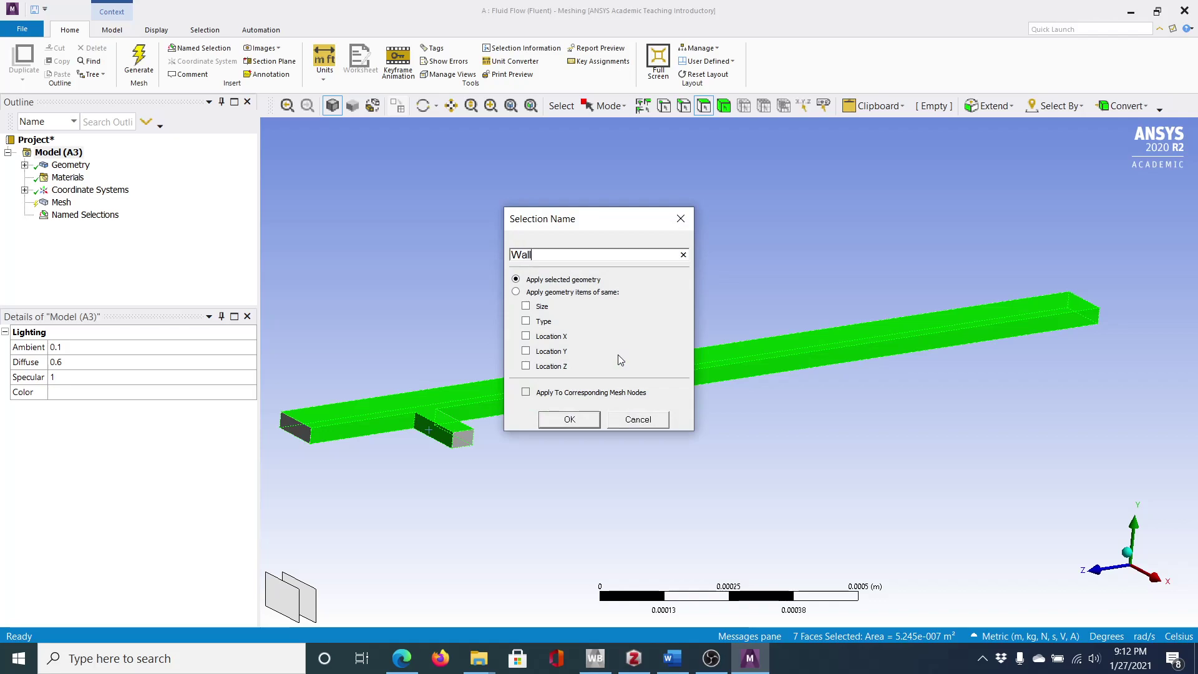
click(570, 419)
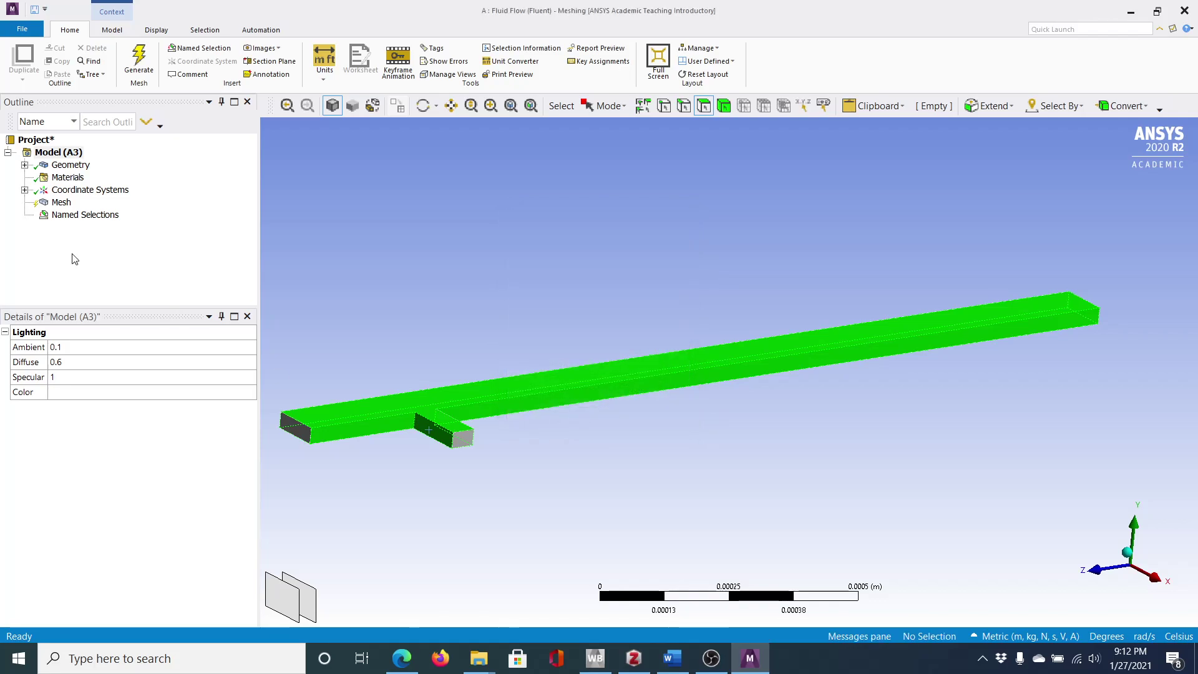
Review Oil_Inlet, Water_Inlet, Outlet and Wall in the Outline, then select Mesh.
click(25, 215)
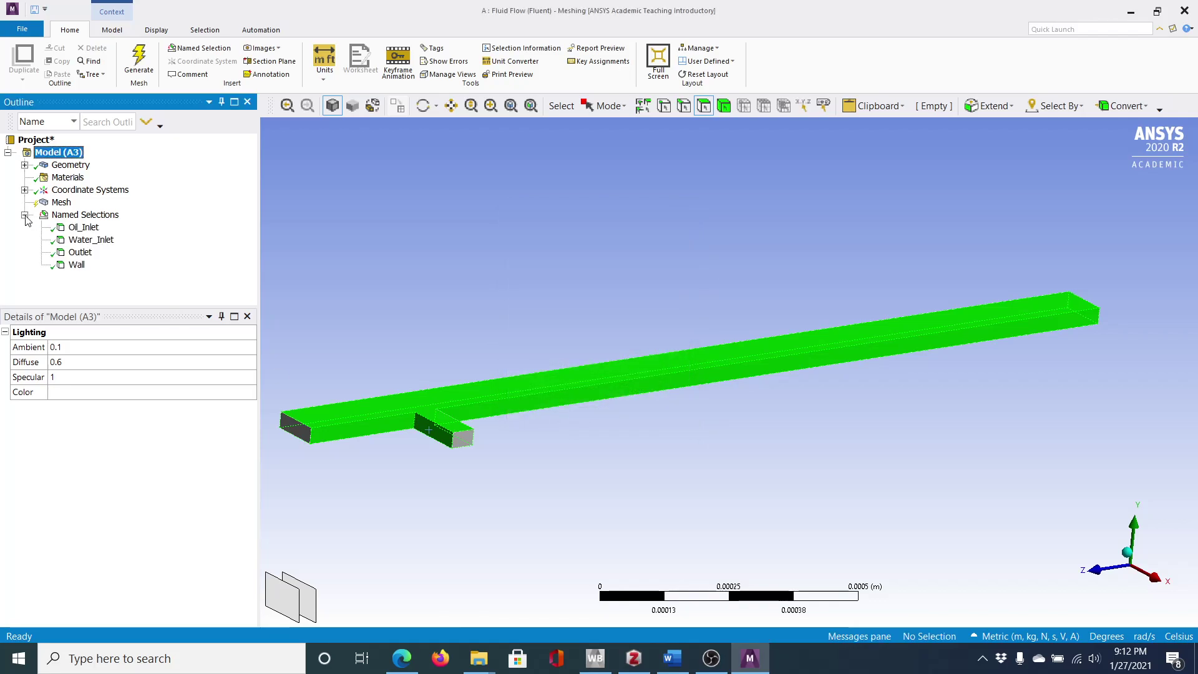
click(82, 228)
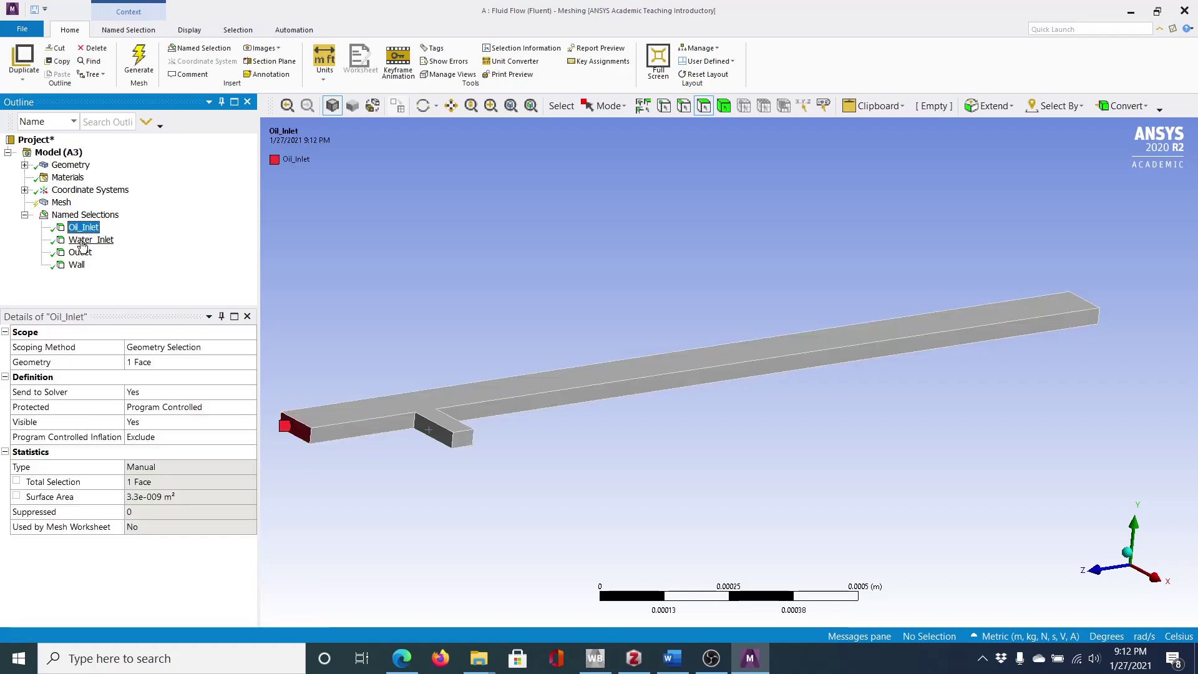
click(82, 242)
click(81, 254)
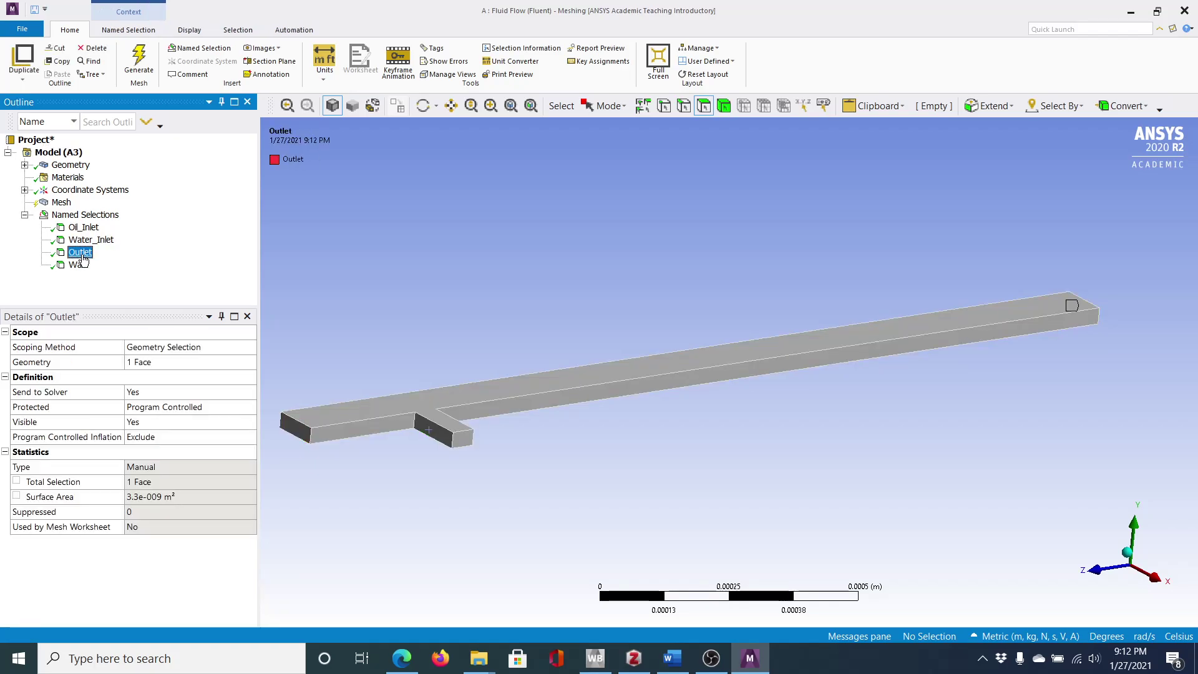
click(82, 273)
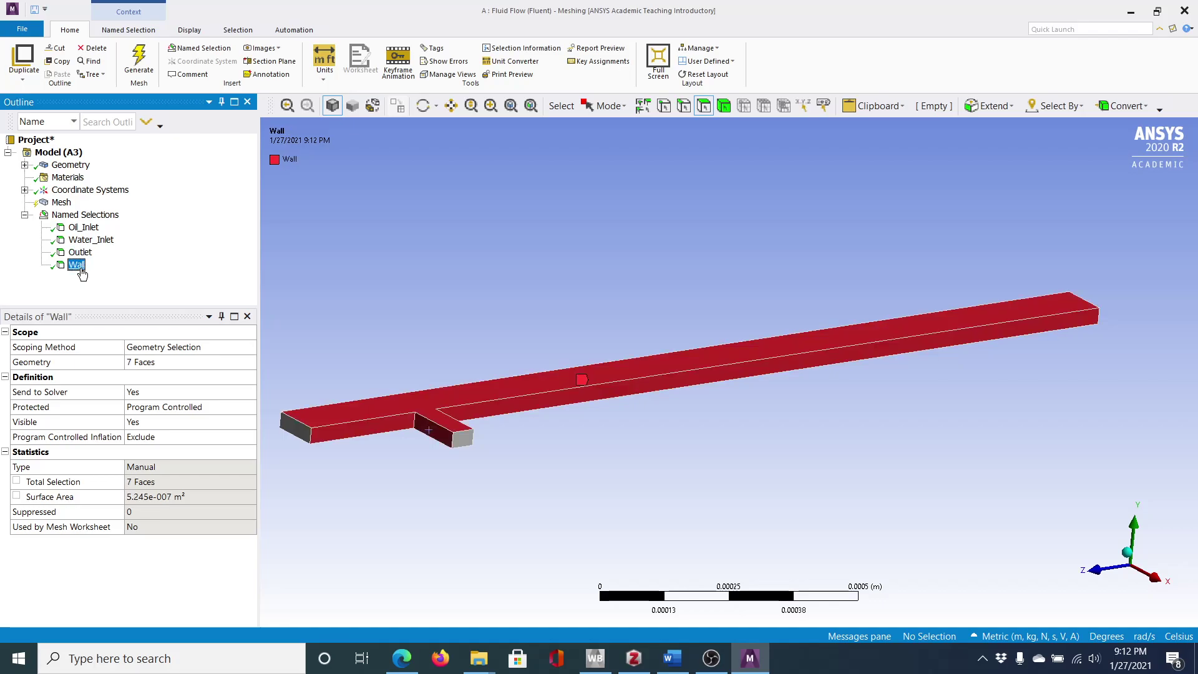
click(59, 203)
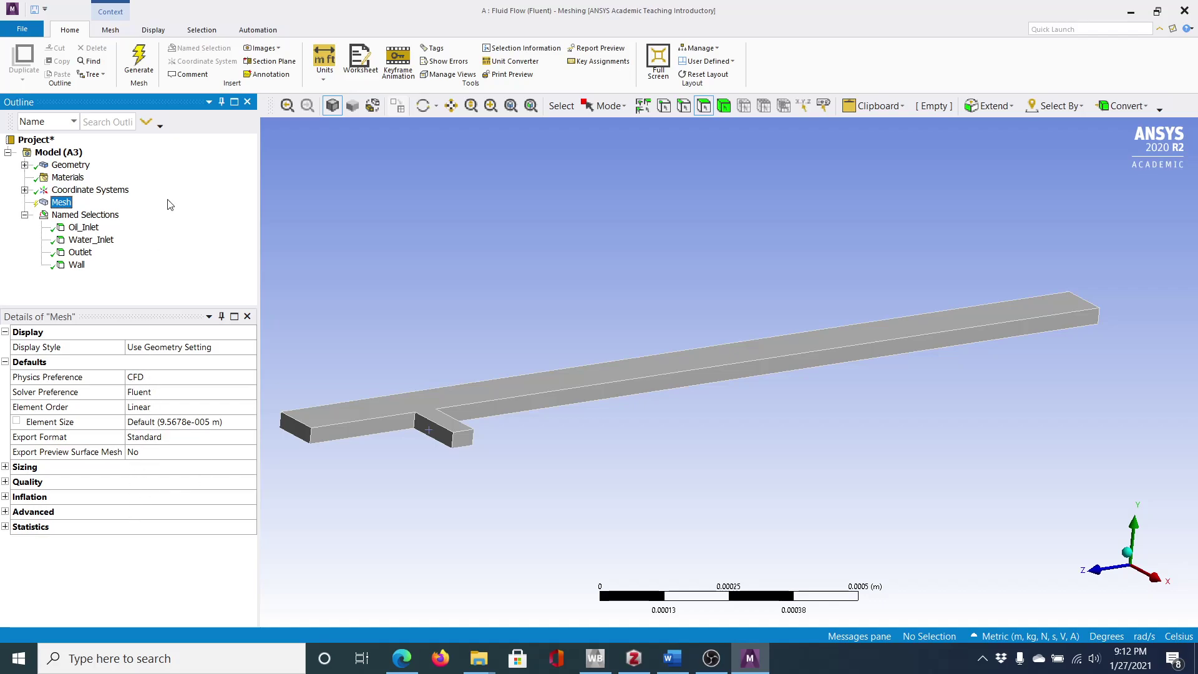
Generate a default mesh, then set Element Size to 4.5e-006 m and regenerate.
click(139, 61)
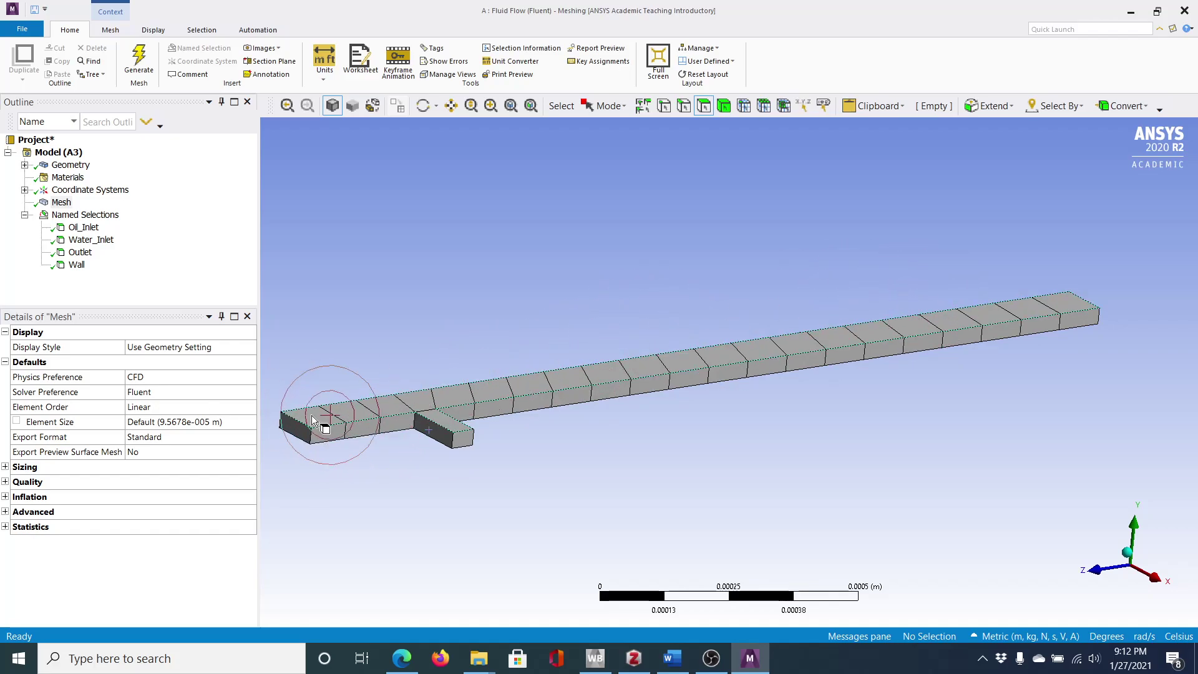
click(195, 421)
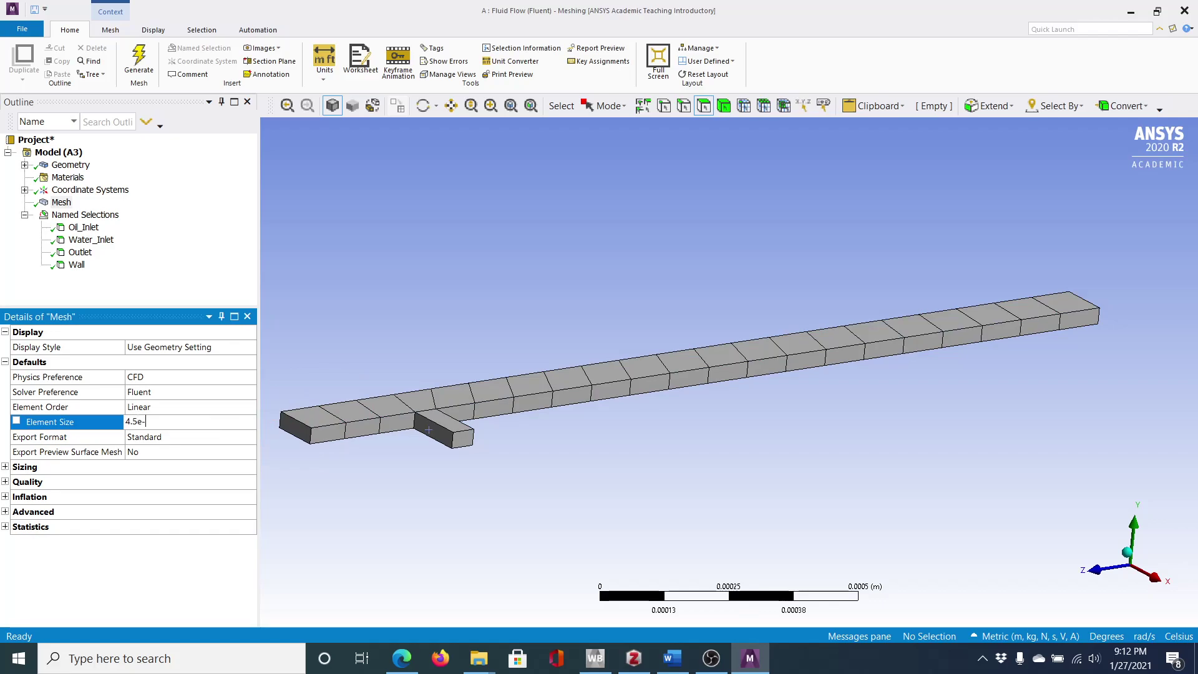
click(139, 61)
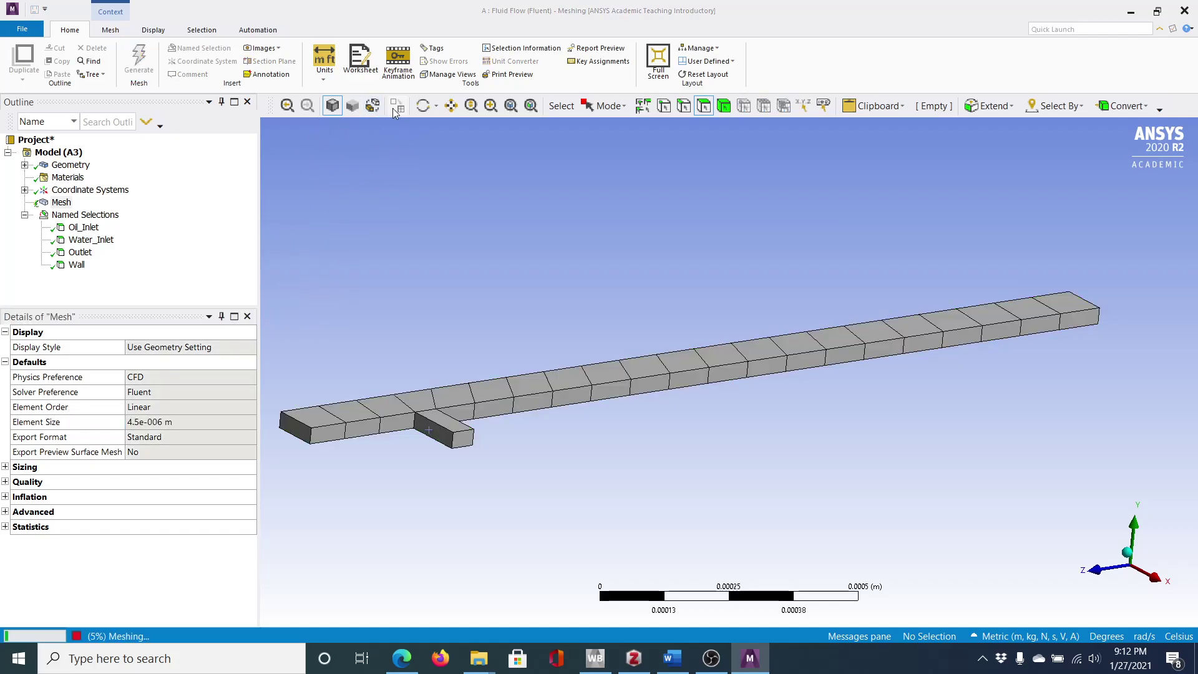
Orbit and zoom to inspect the refined mesh around the junction.
click(425, 111)
drag(340, 353, 414, 348)
scroll(529, 505, up, 3)
right_drag(530, 485, 590, 493)
scroll(402, 372, down, 3)
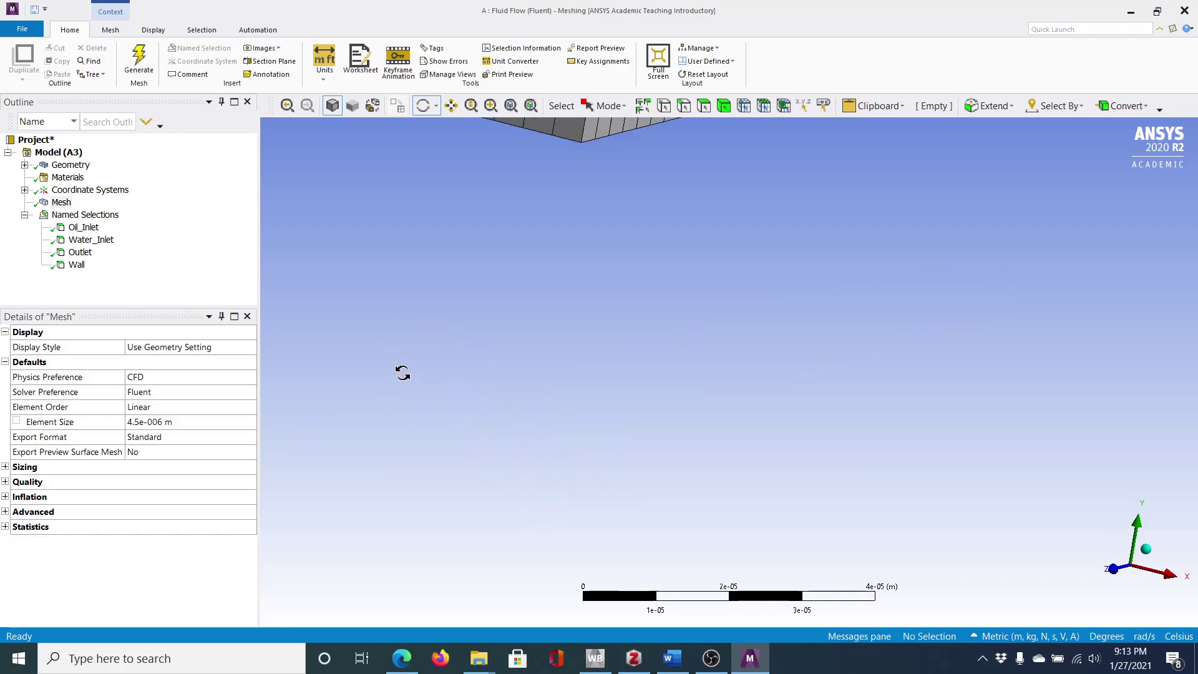
scroll(403, 372, down, 5)
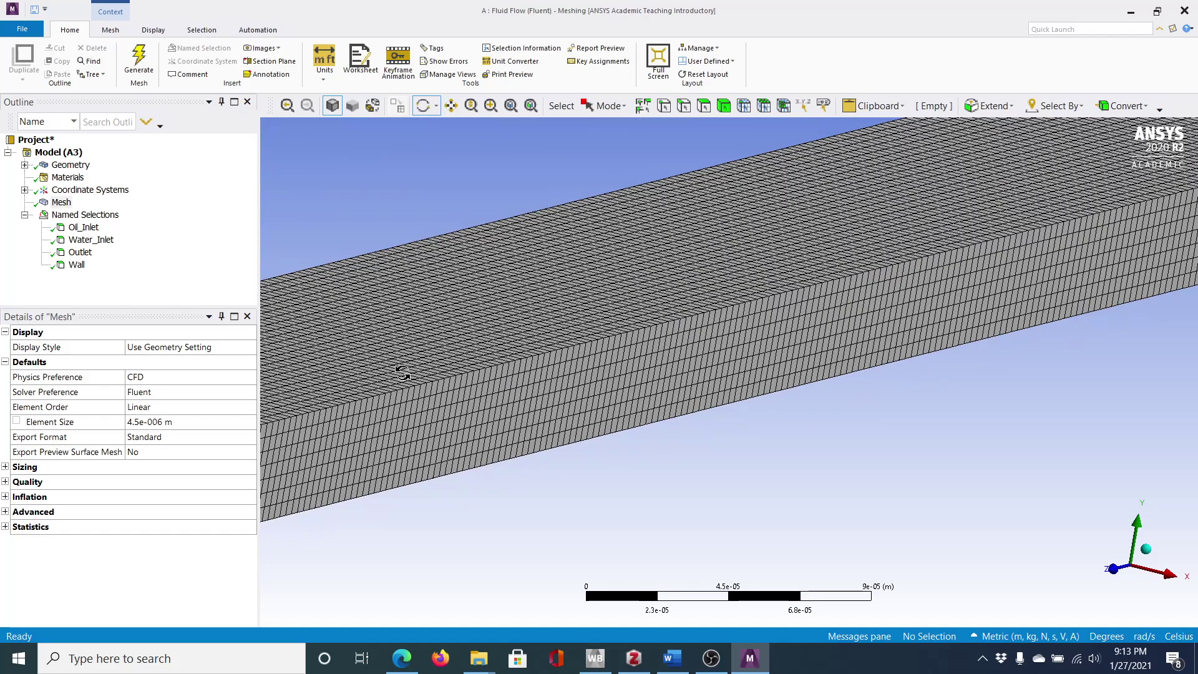
drag(366, 347, 420, 345)
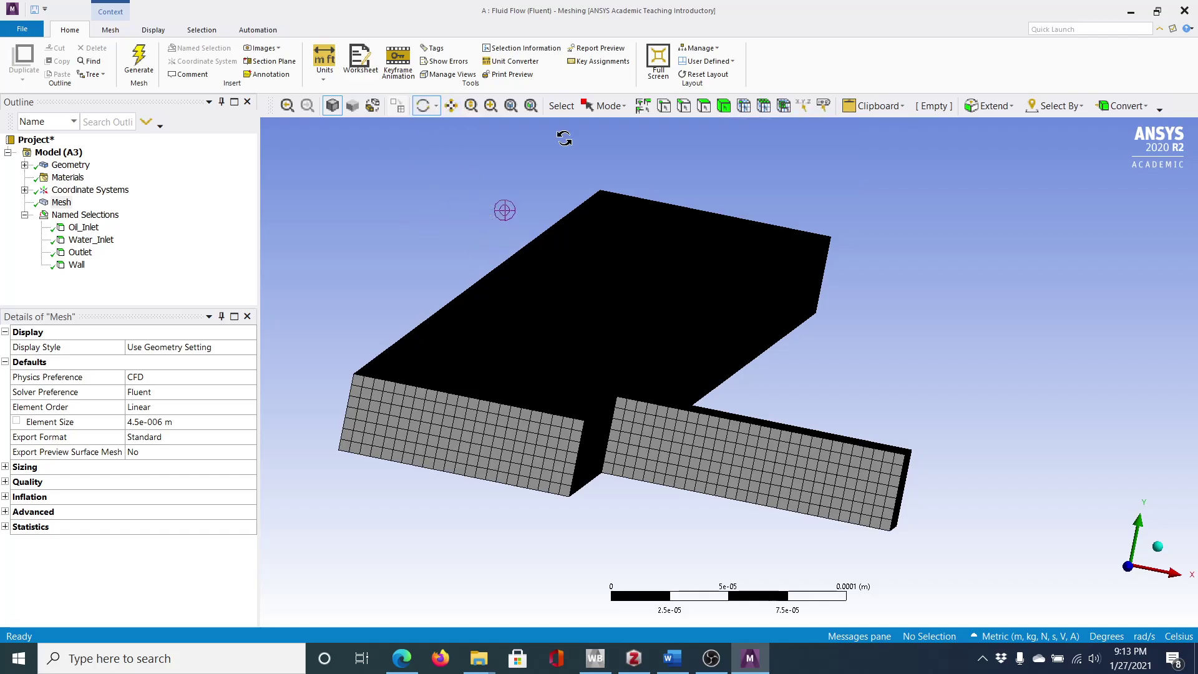
Turn on the Edge selection filter.
click(664, 106)
Set Use Automatic Inflation to All Faces in Chosen Named Selection with Wall as the selection.
click(5, 497)
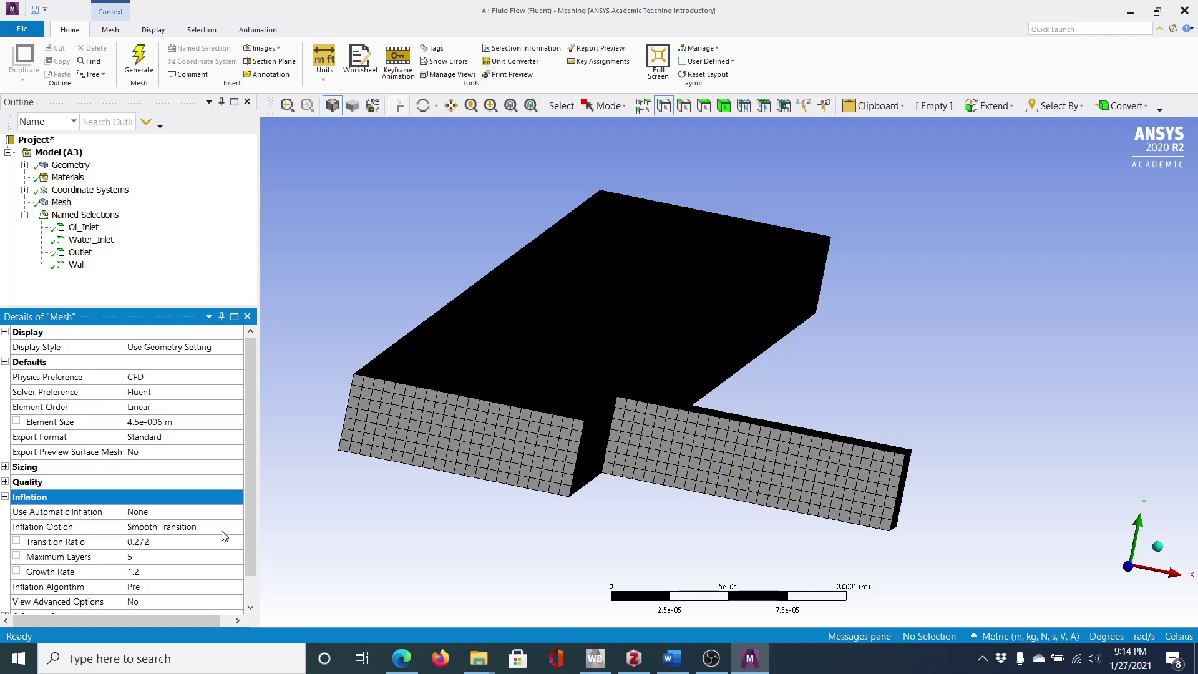
click(189, 514)
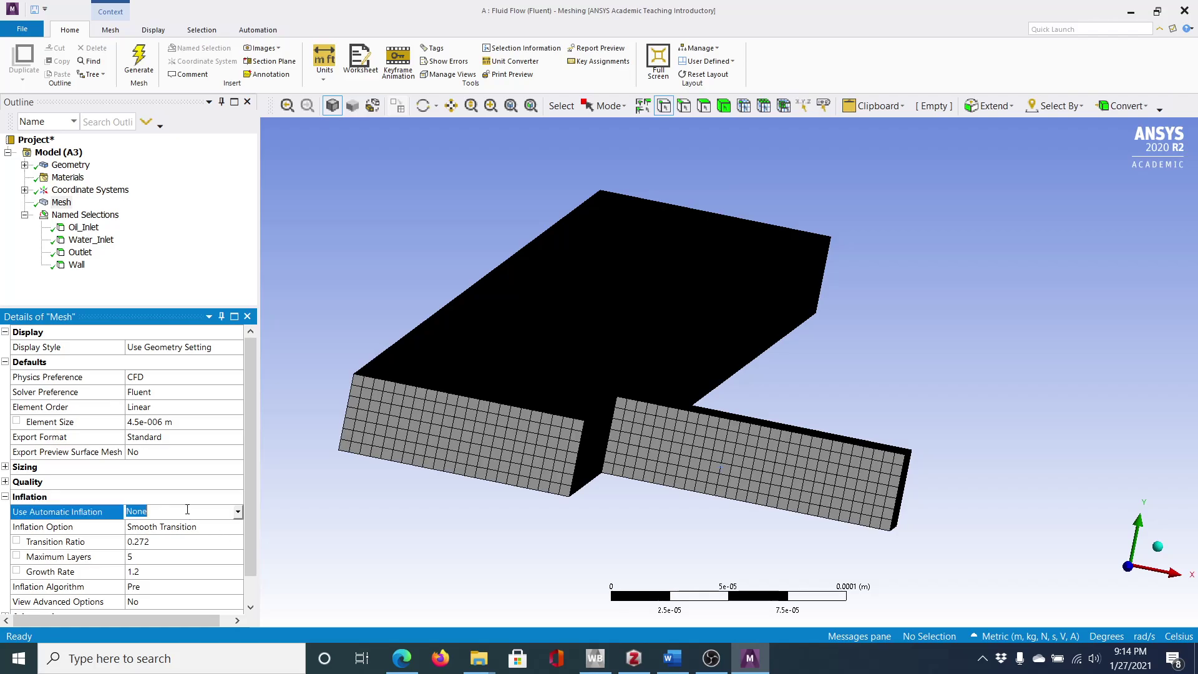
click(238, 512)
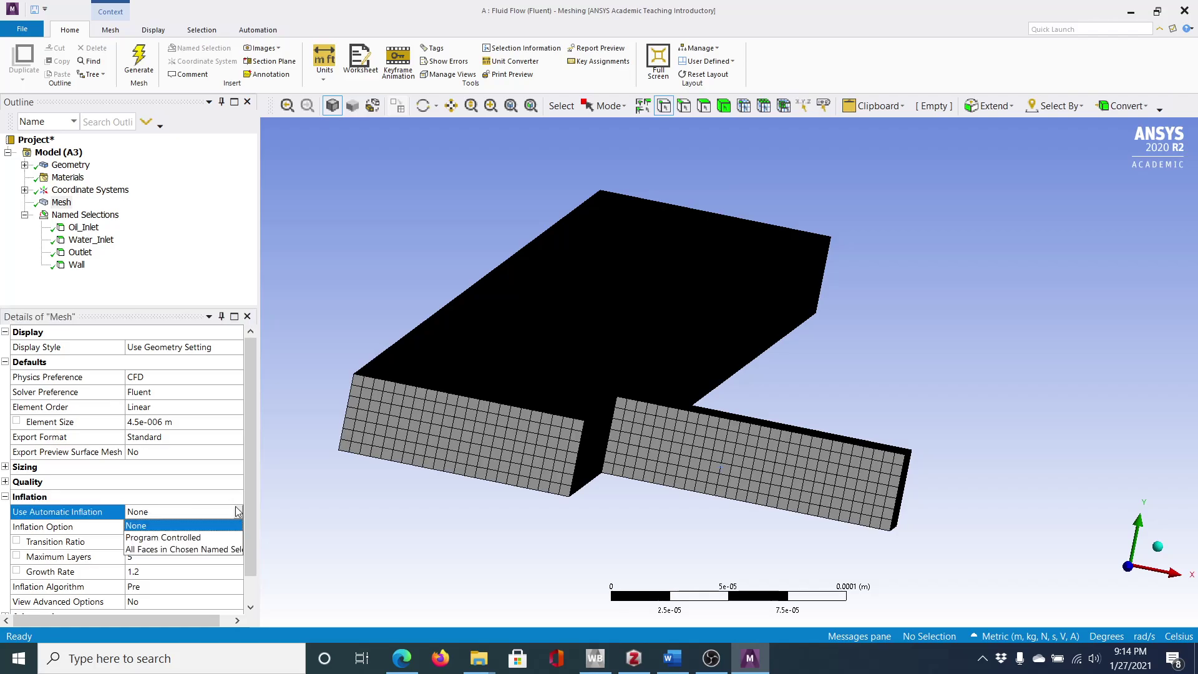
click(193, 550)
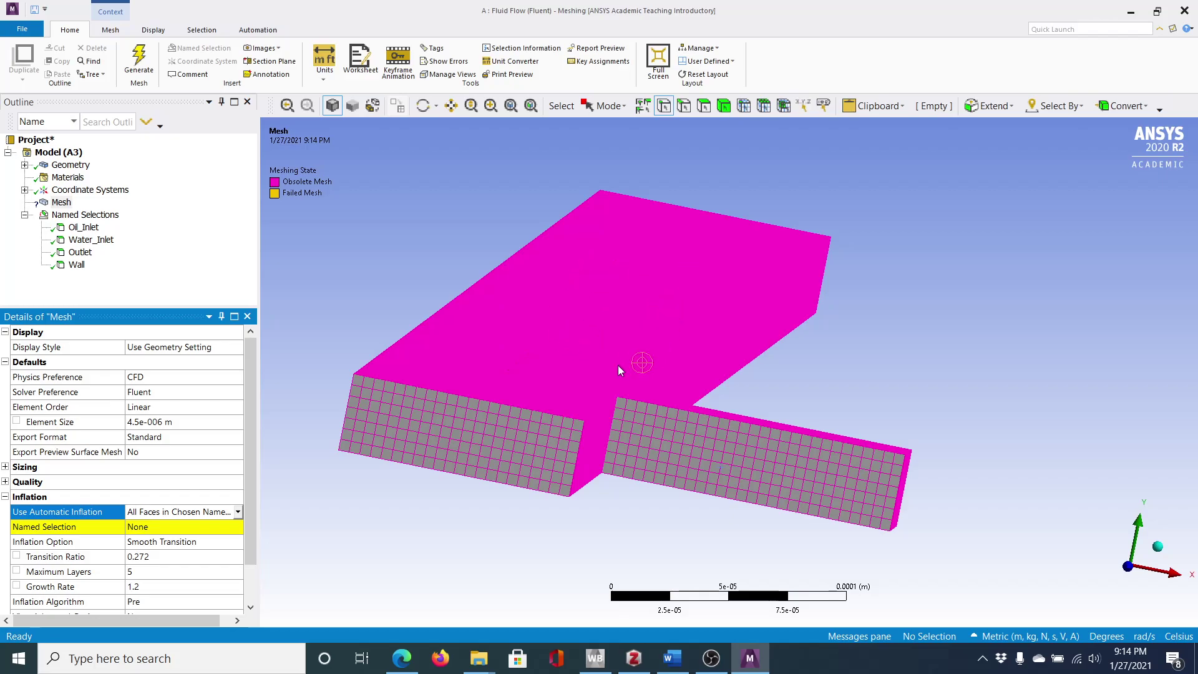
click(169, 528)
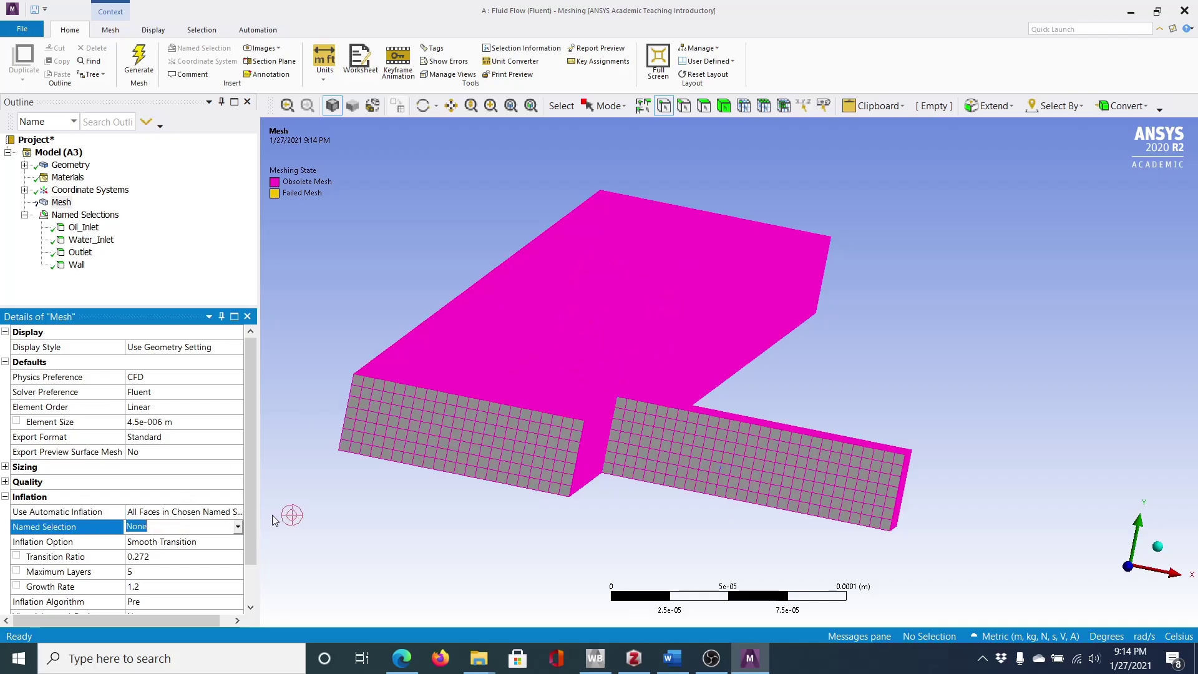
click(238, 526)
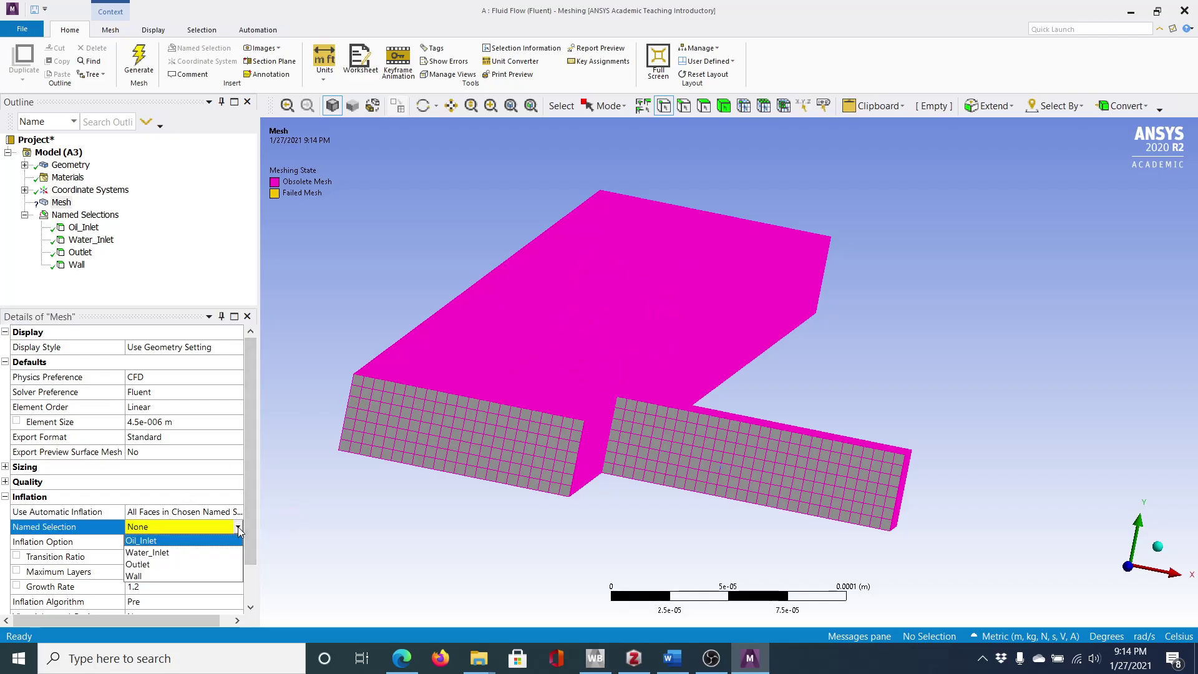
click(159, 572)
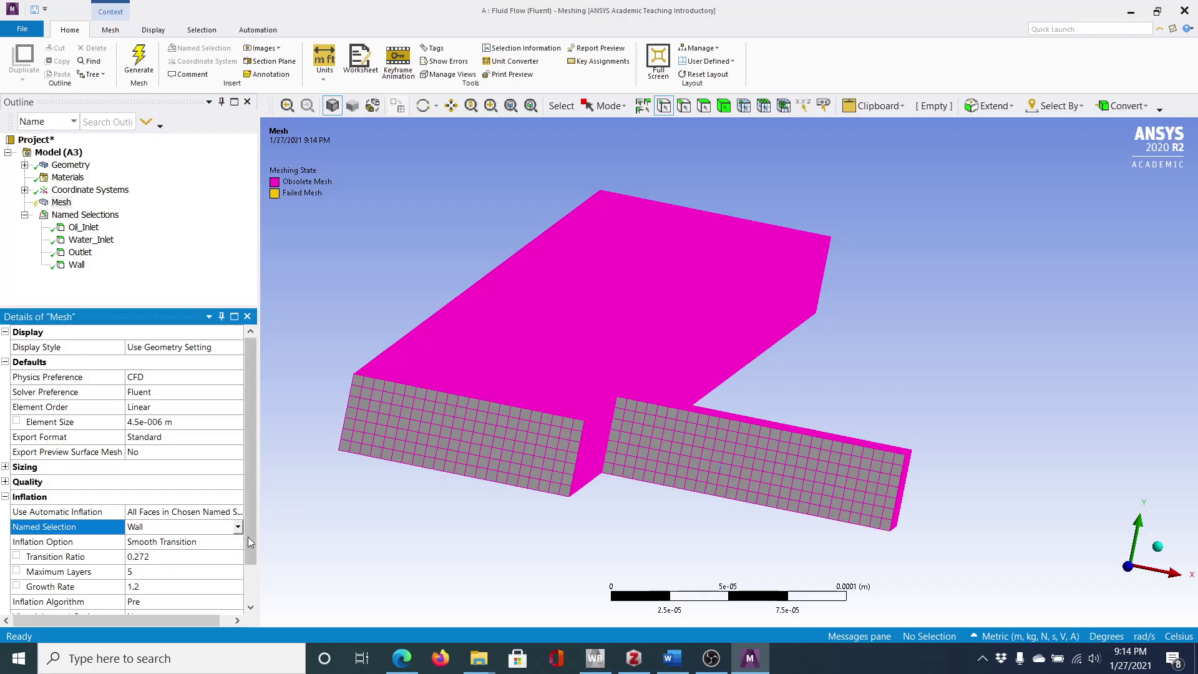
drag(251, 538, 253, 580)
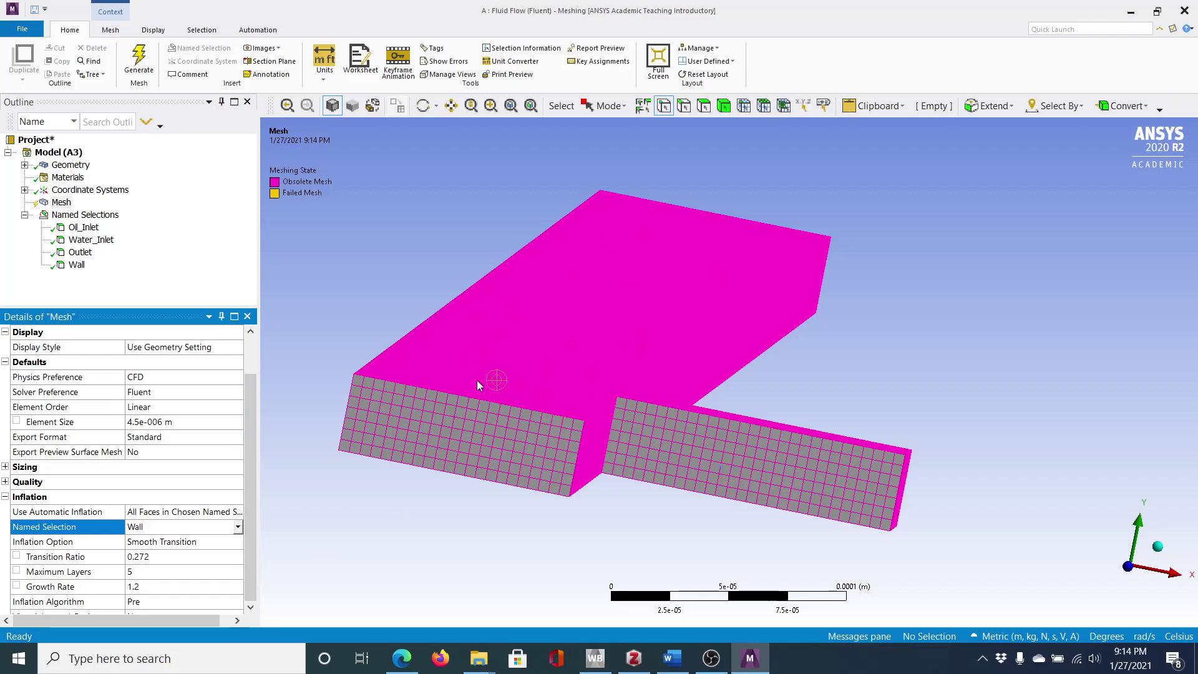
Generate the T-channel mesh with Wall inflation layers and return Meshing to full screen.
click(141, 64)
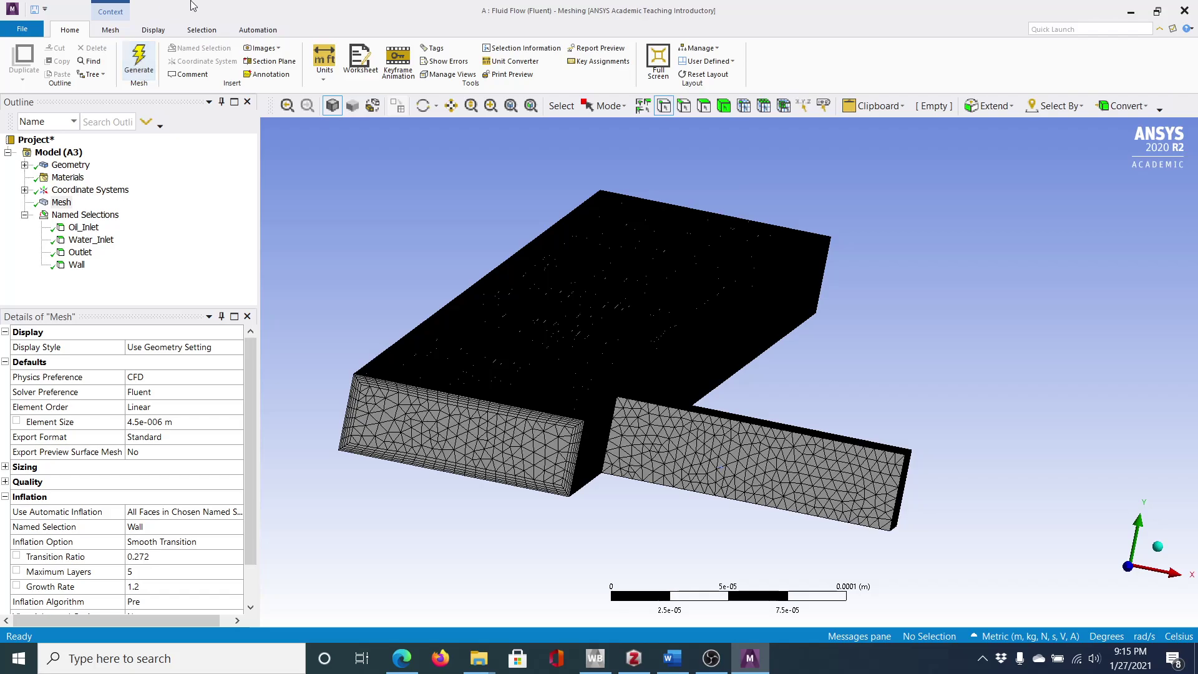
click(1158, 10)
click(710, 43)
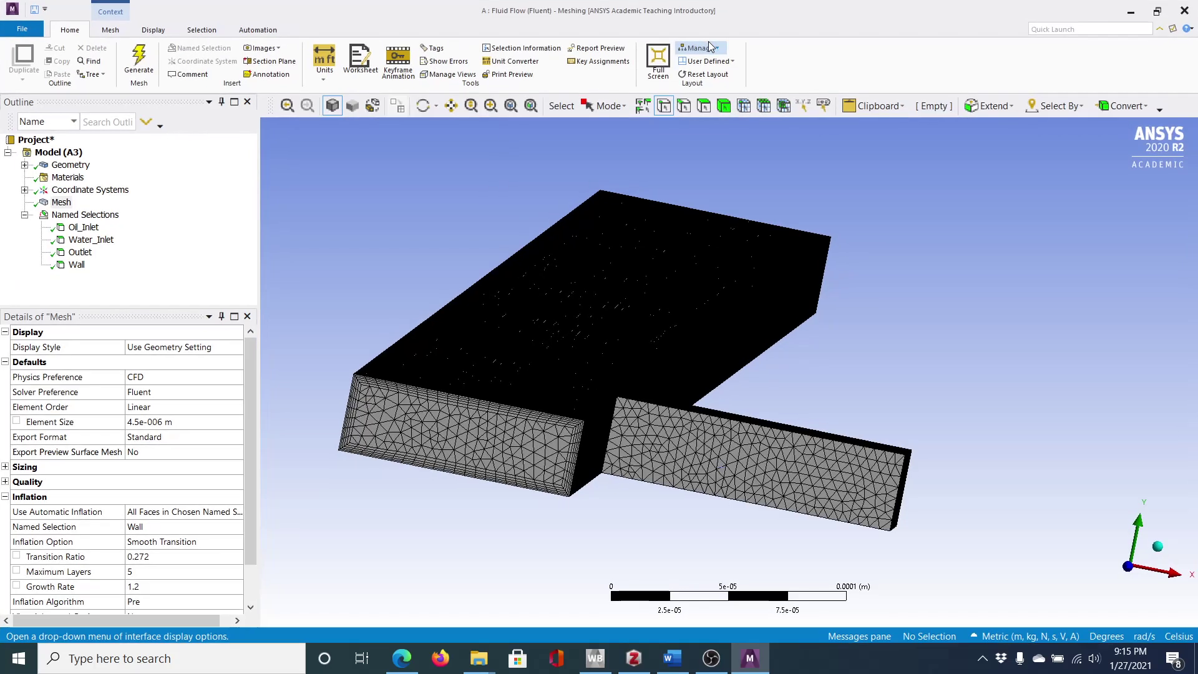
click(248, 415)
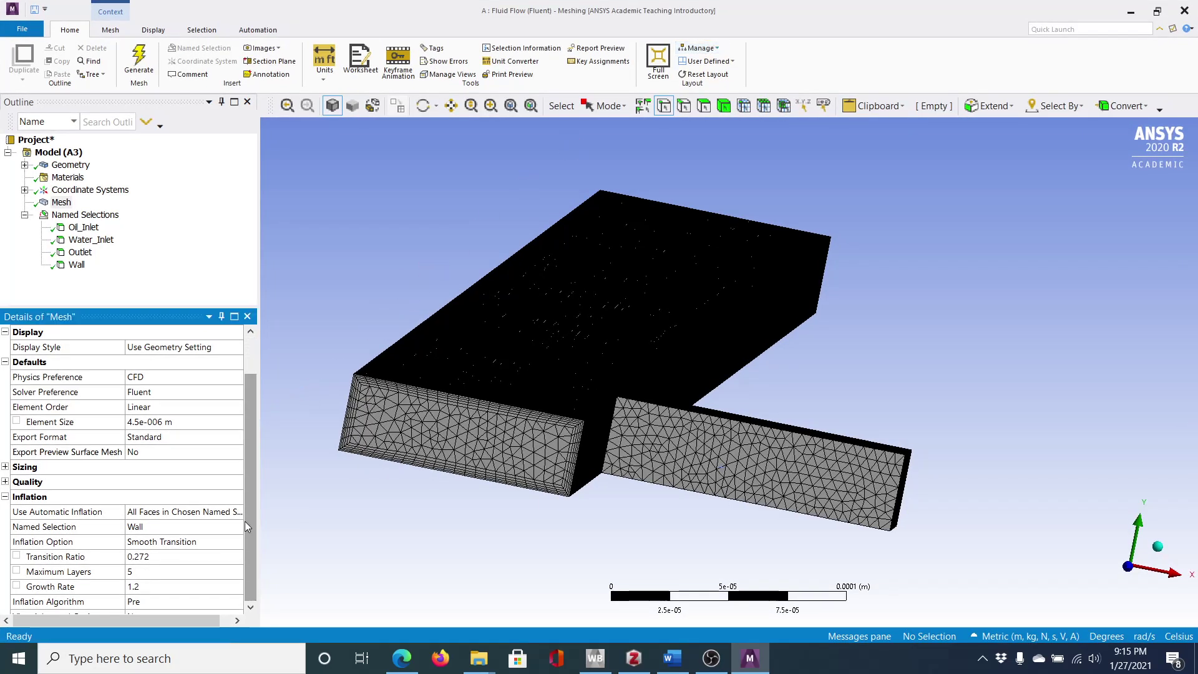
Expand the mesh Statistics to show 196562 nodes and 531702 elements.
click(1158, 10)
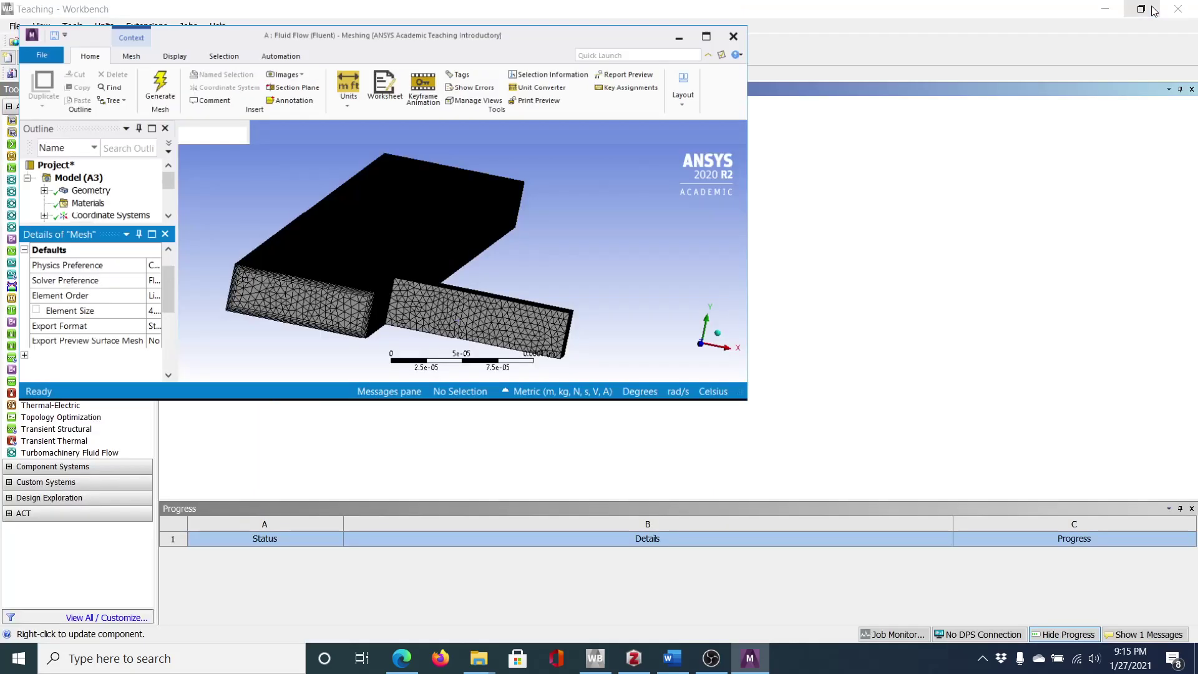
click(715, 46)
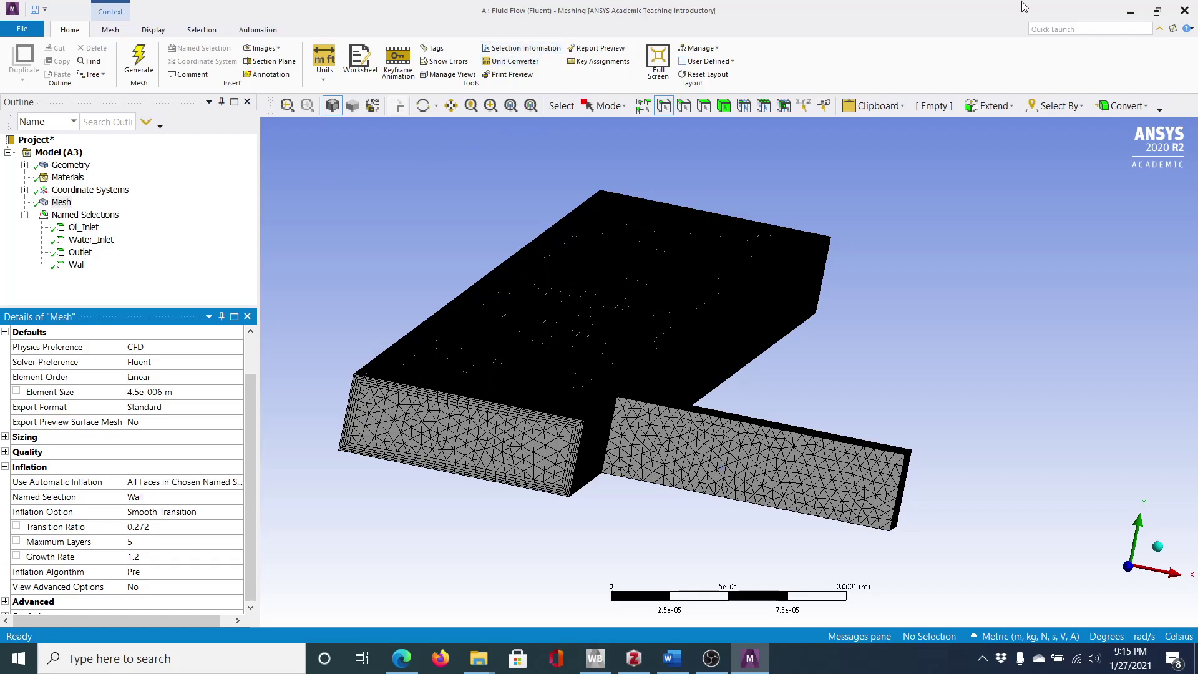
click(1158, 11)
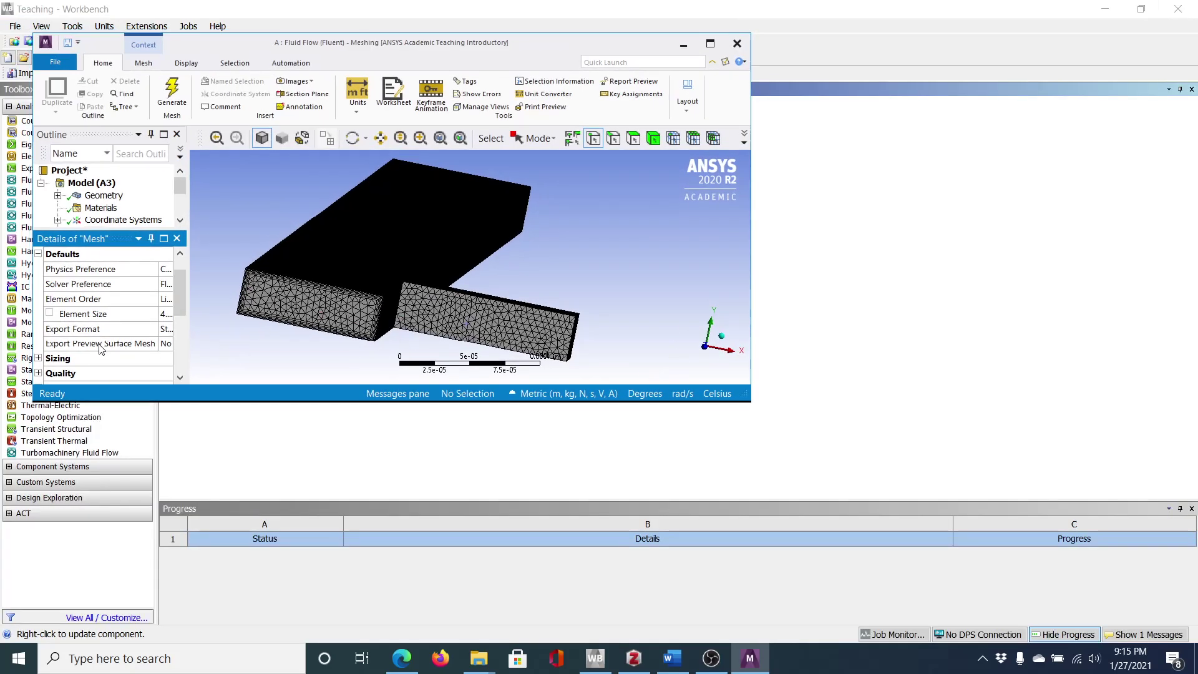
scroll(96, 349, down, 2)
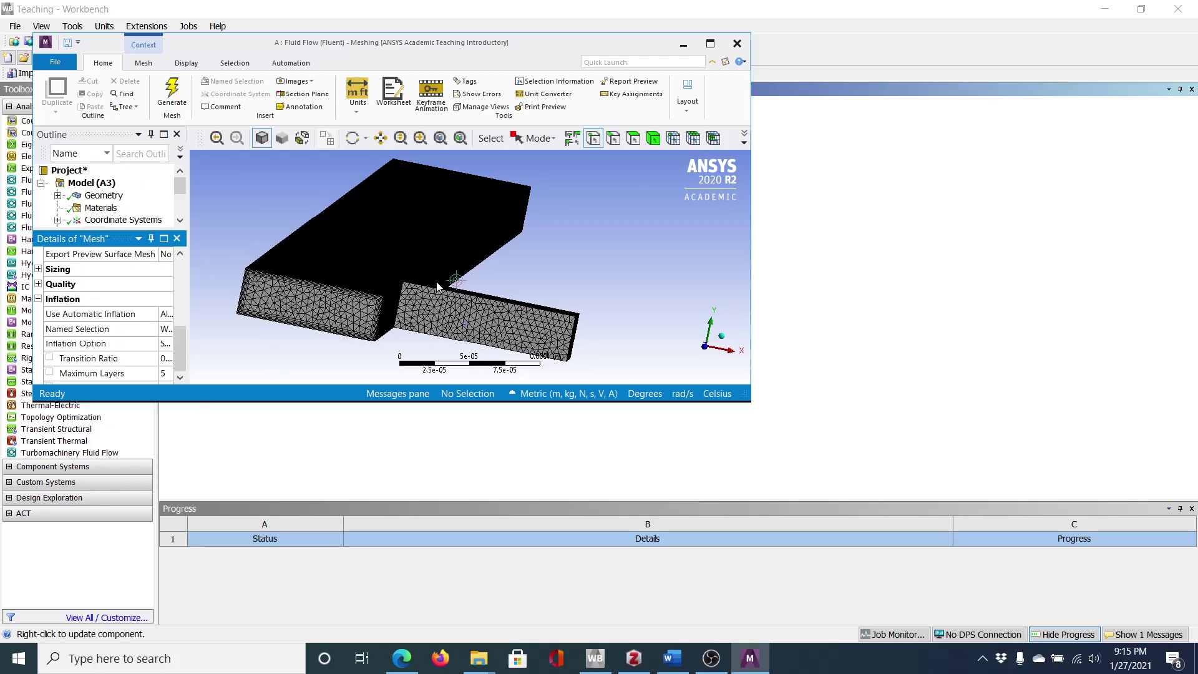
click(710, 43)
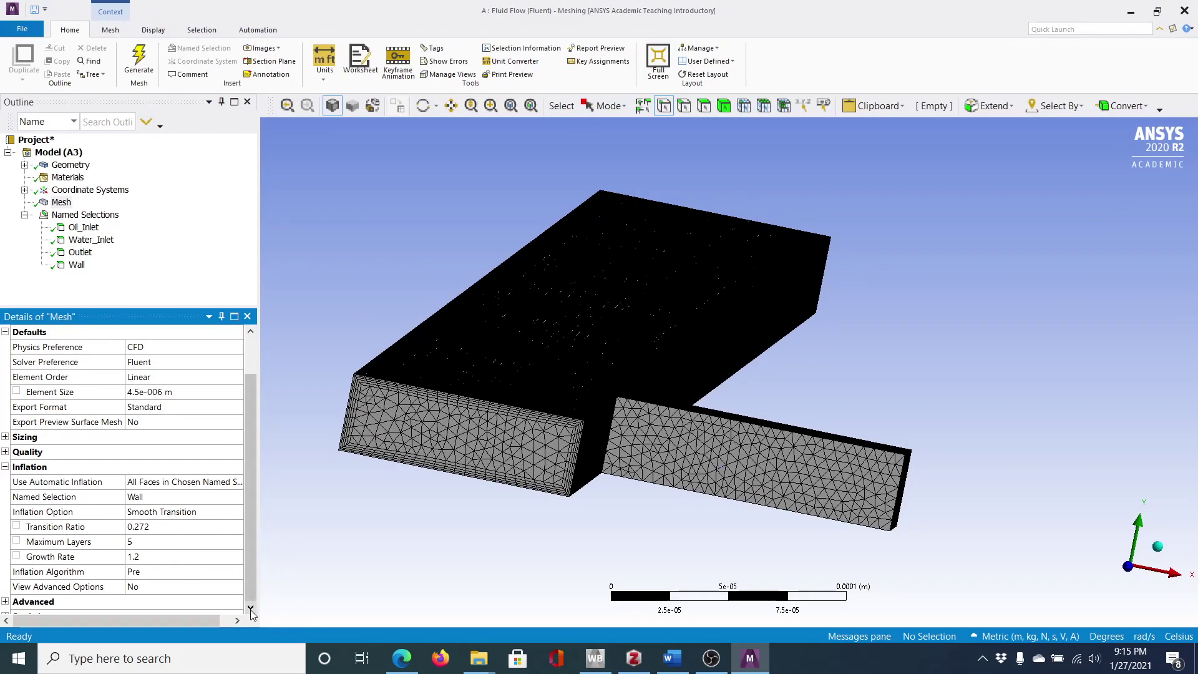
drag(128, 305, 128, 208)
click(5, 546)
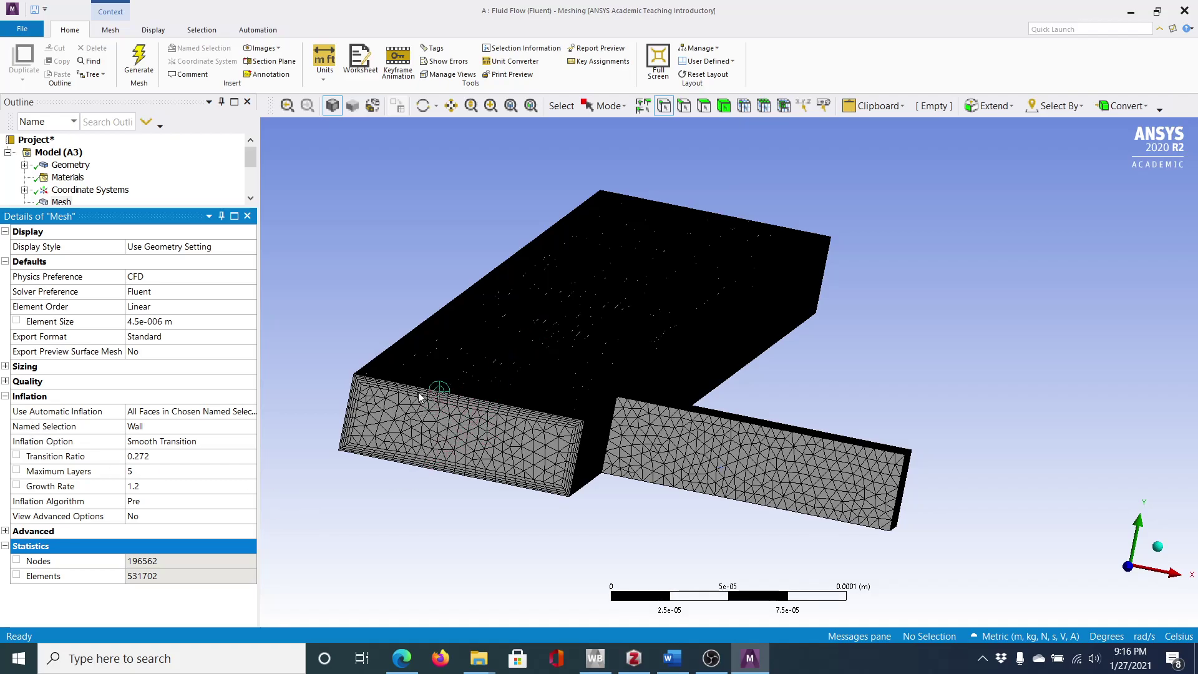
Expand the mesh Quality and Sizing details to reach the 4.5e-006 m Element Size.
scroll(479, 399, up, 2)
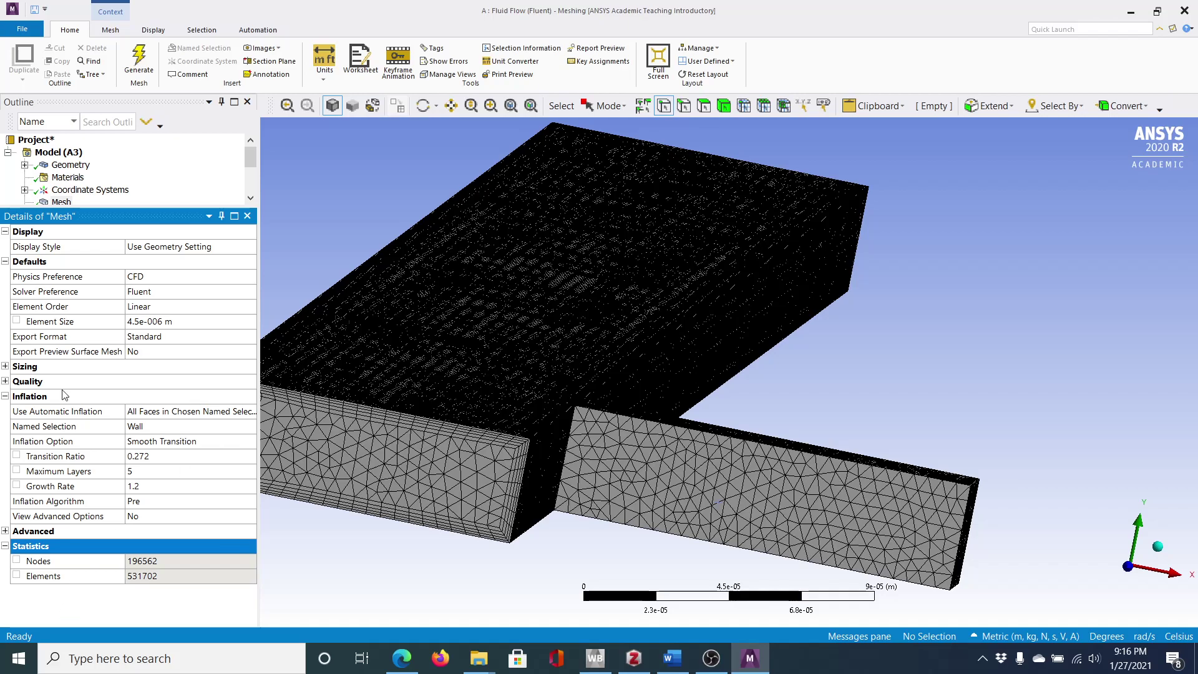
click(6, 382)
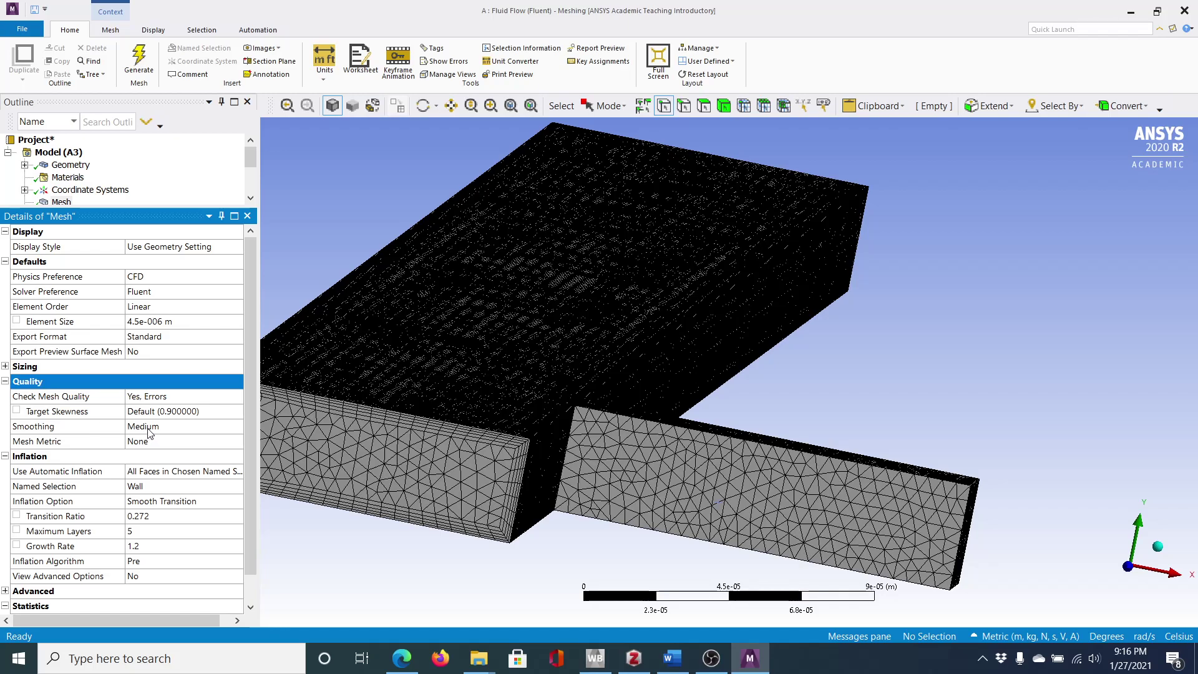
click(181, 366)
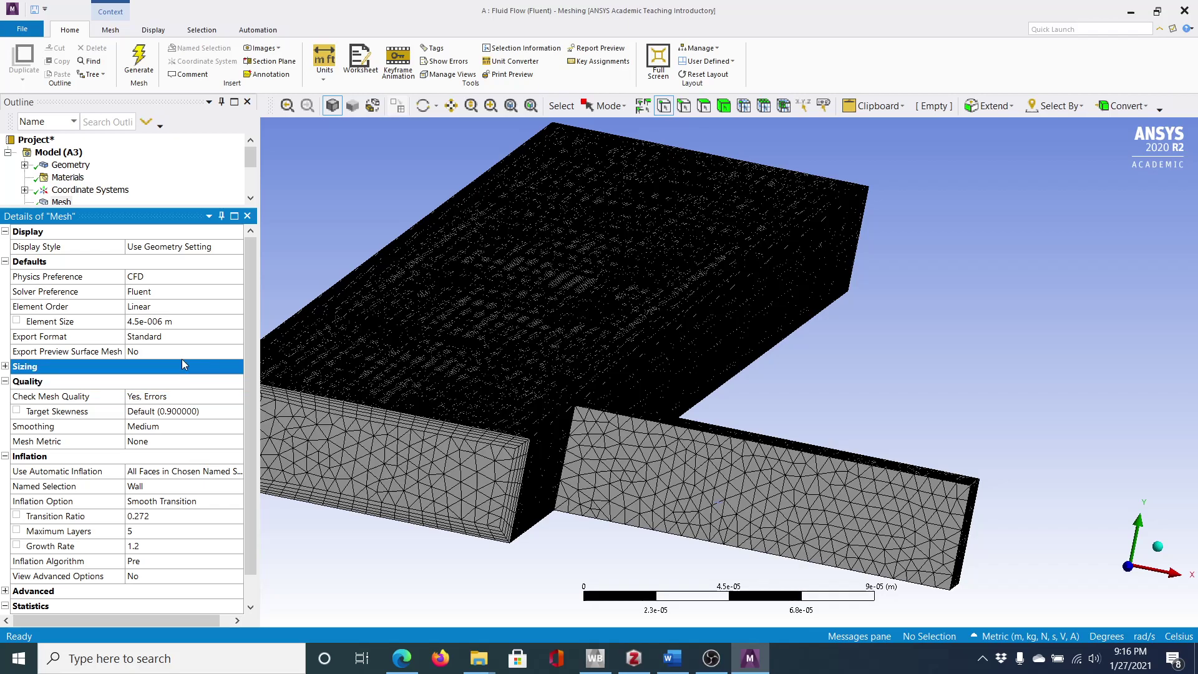
Set the mesh Element Size to 6.5e-006 m.
click(183, 325)
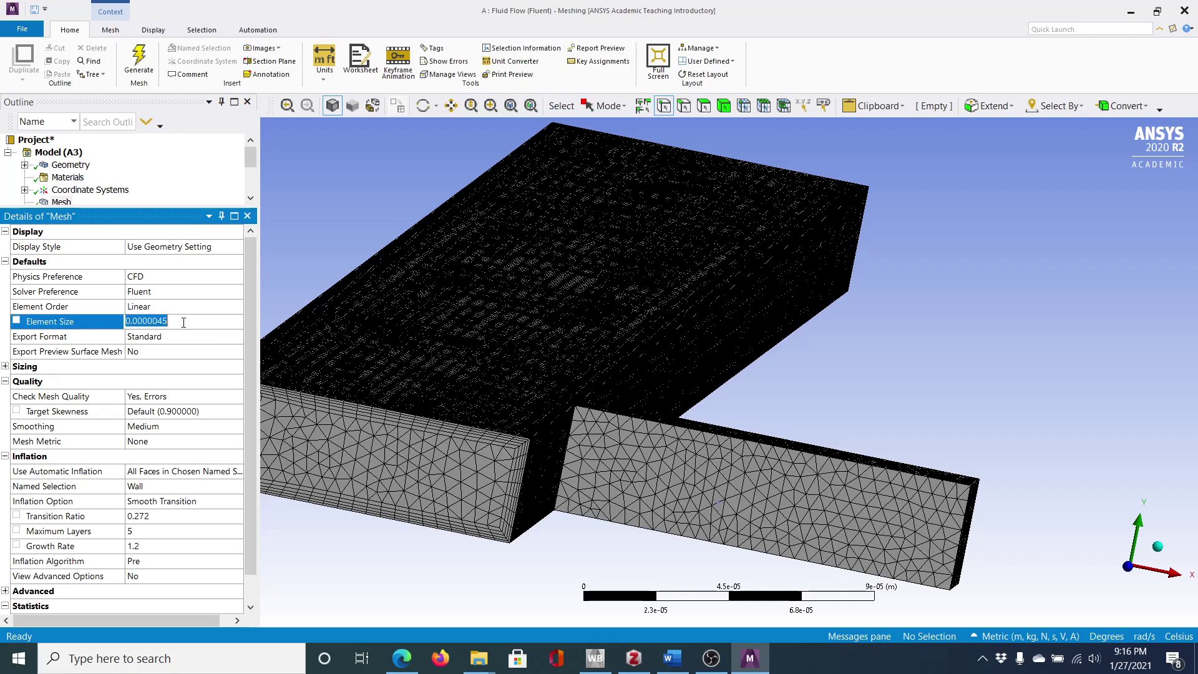
text(0.000005)
key(Return)
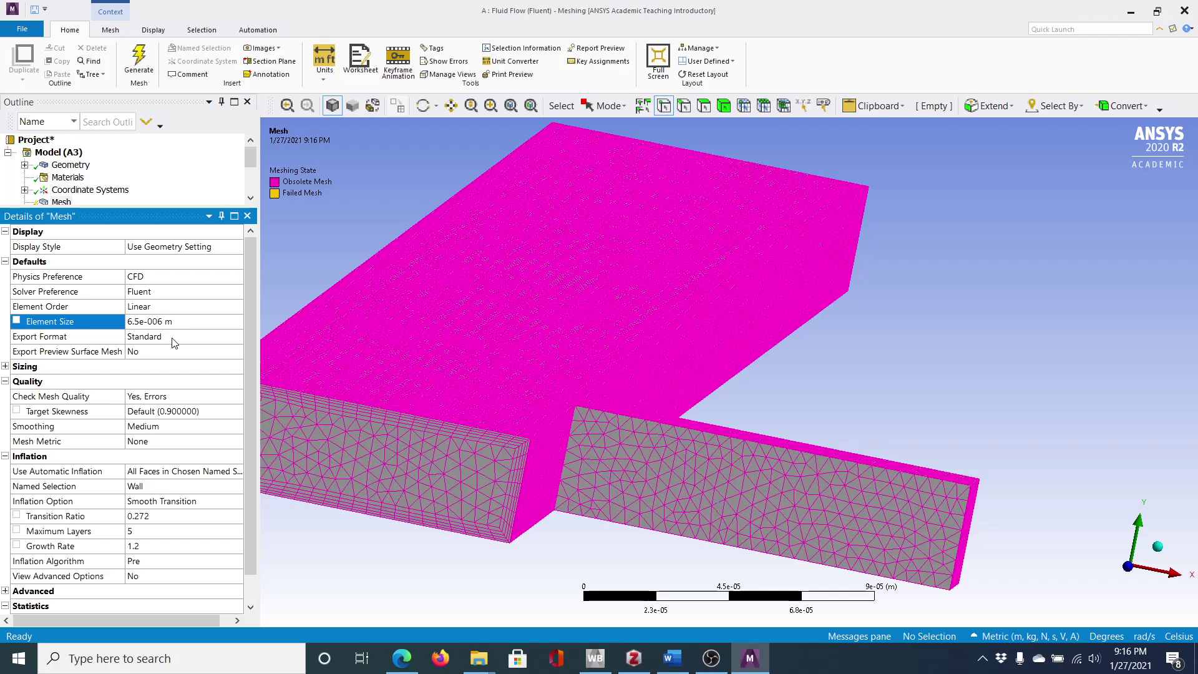
Start changing the inflation's Maximum Layers value, entering 4.
click(145, 531)
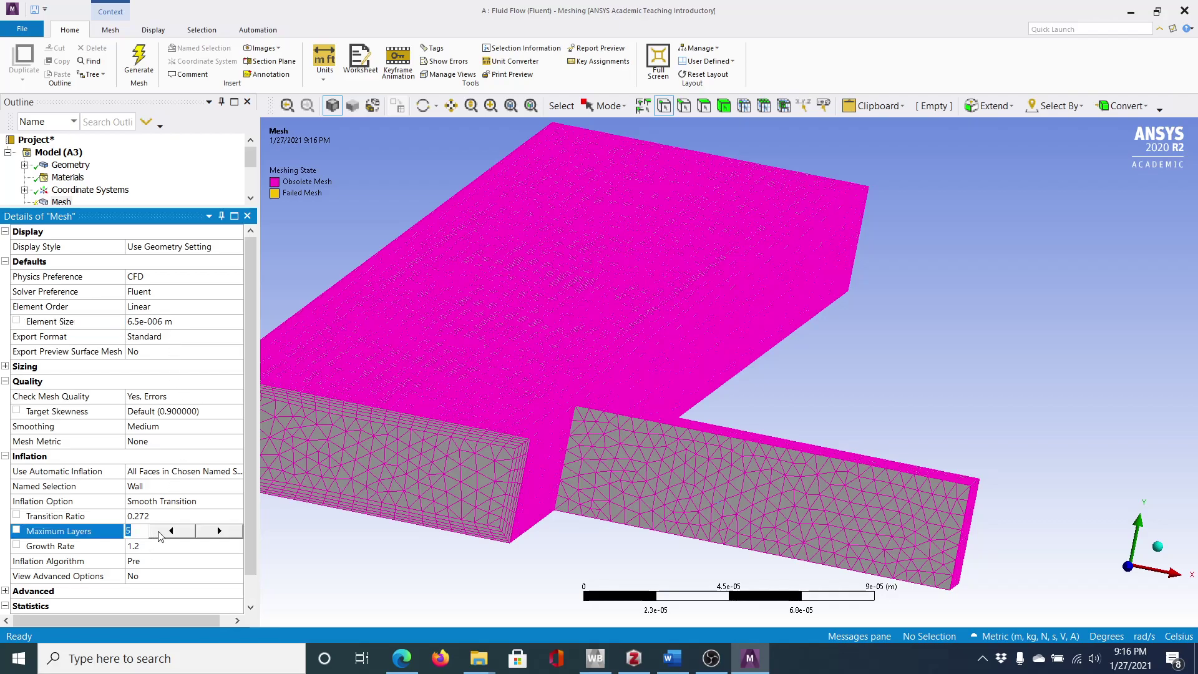
text(4)
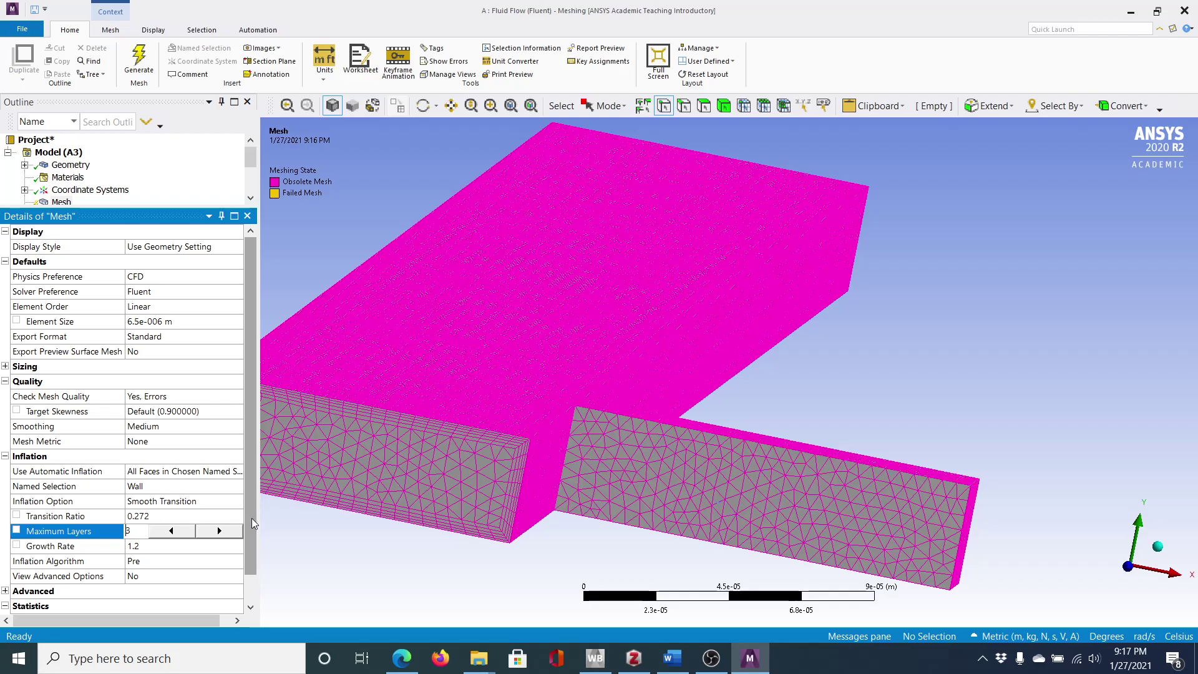
drag(251, 524, 249, 589)
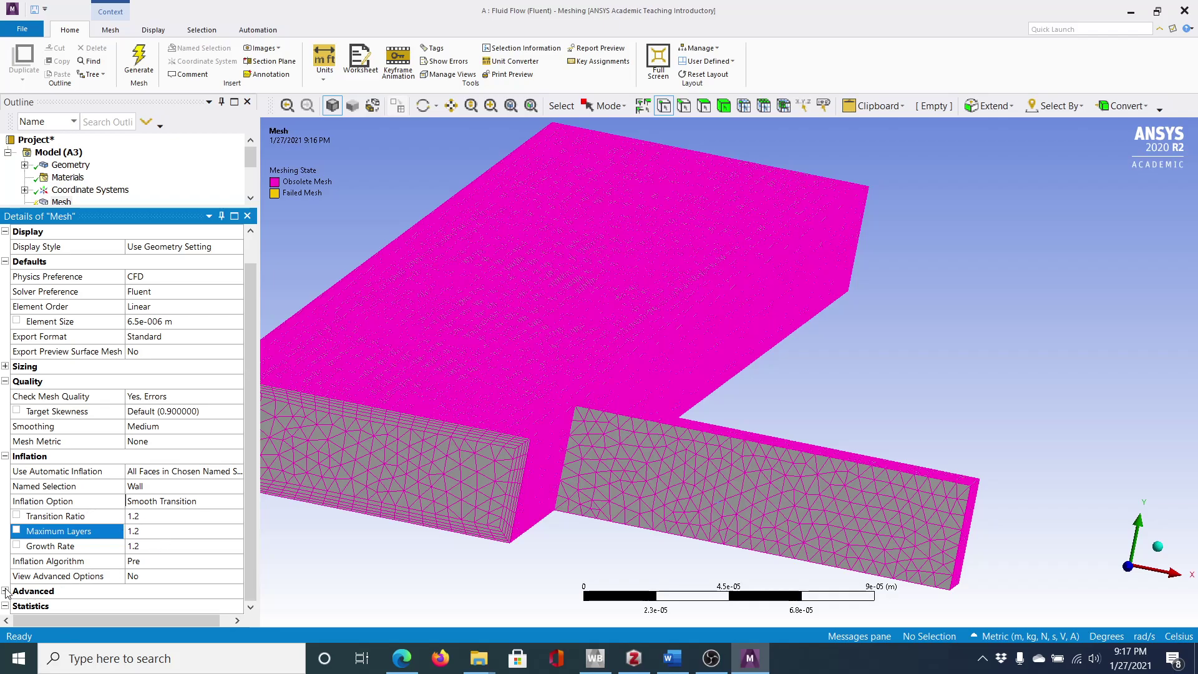
Regenerate the mesh with 6.5e-006 m element size and 3 inflation layers.
click(712, 658)
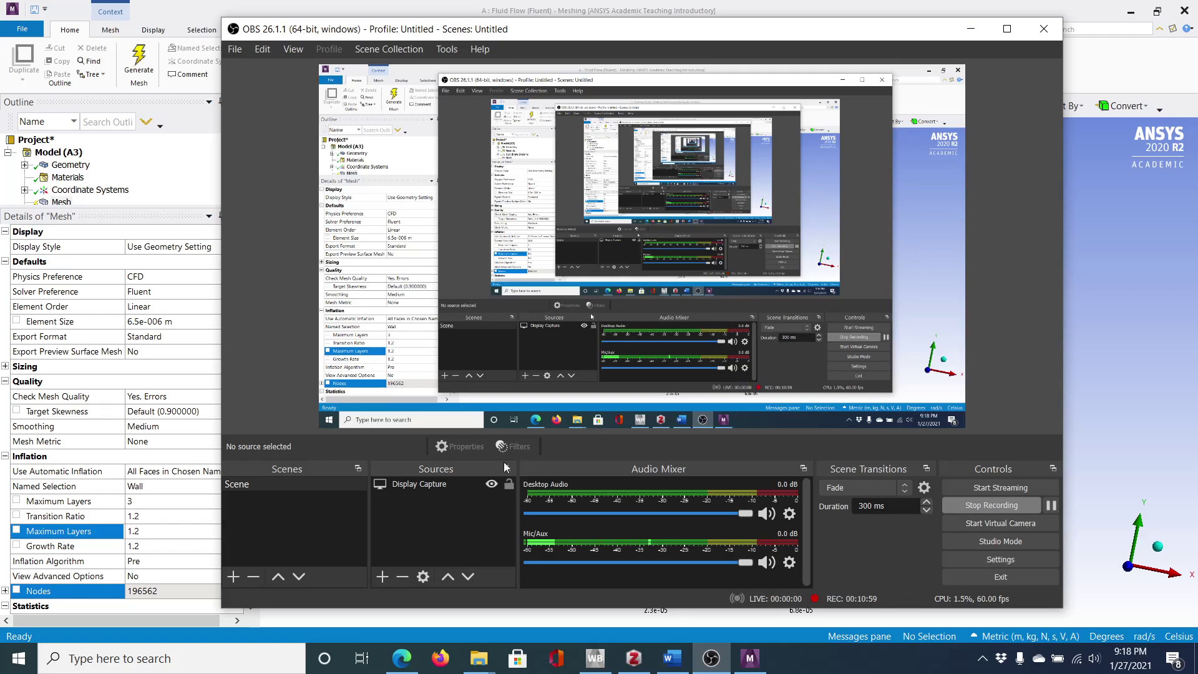
click(174, 181)
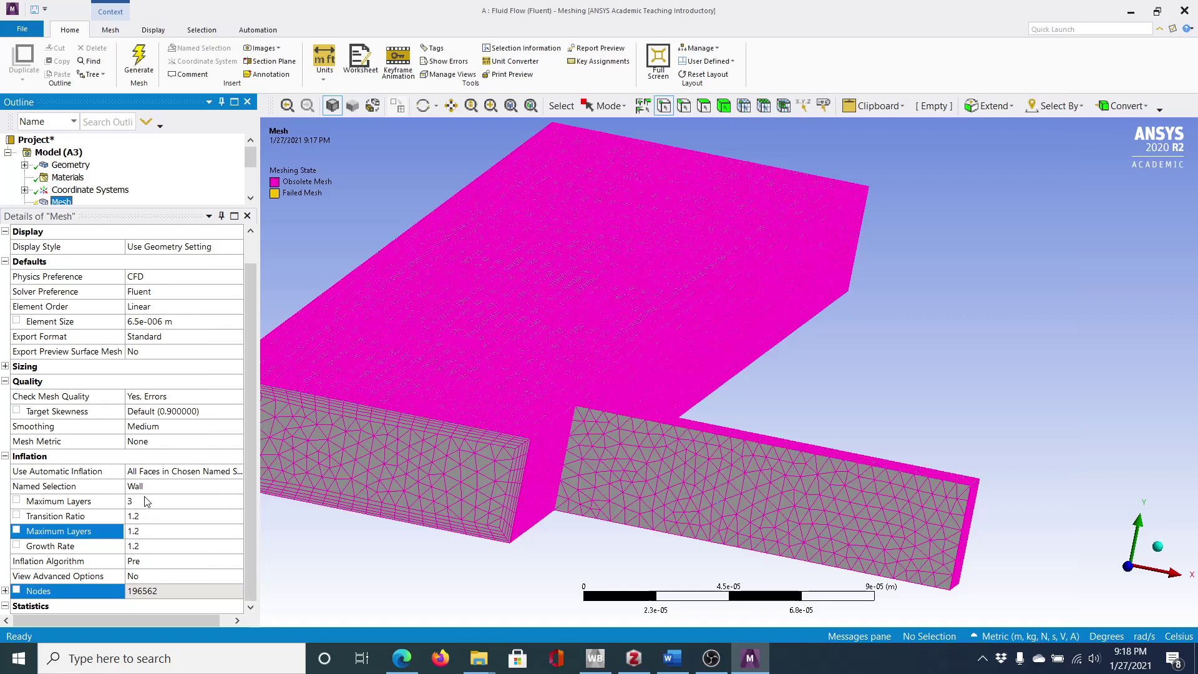
click(132, 74)
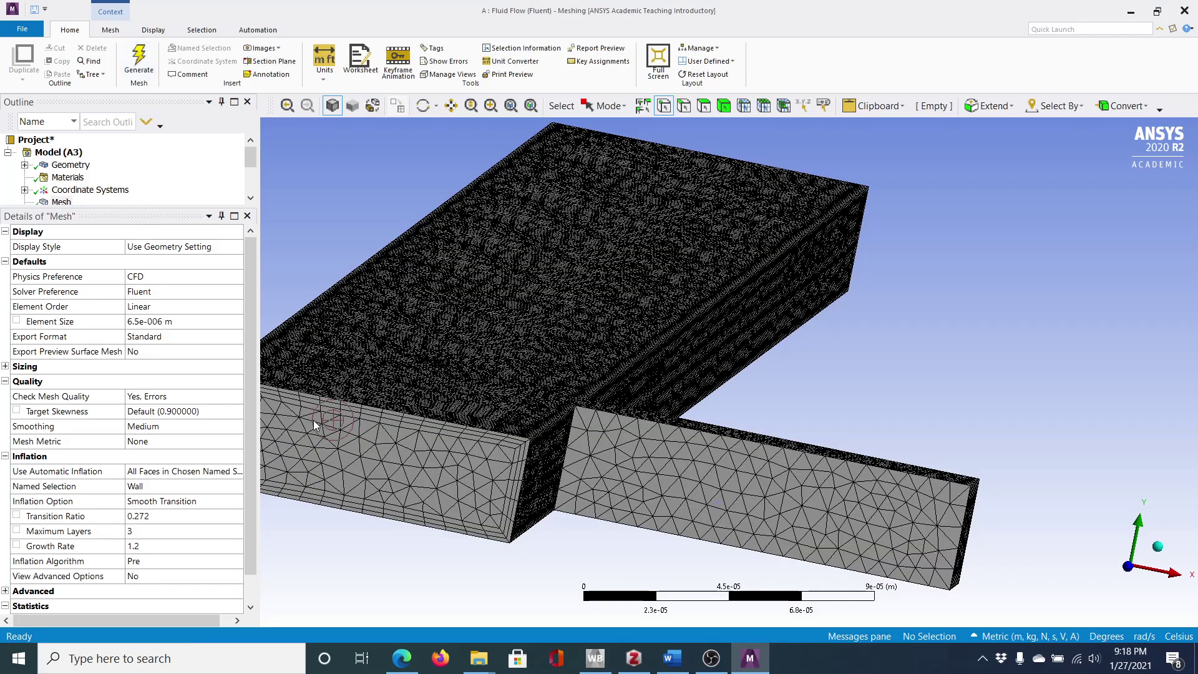
Check the new mesh statistics: 67120 nodes and 190015 elements.
click(326, 562)
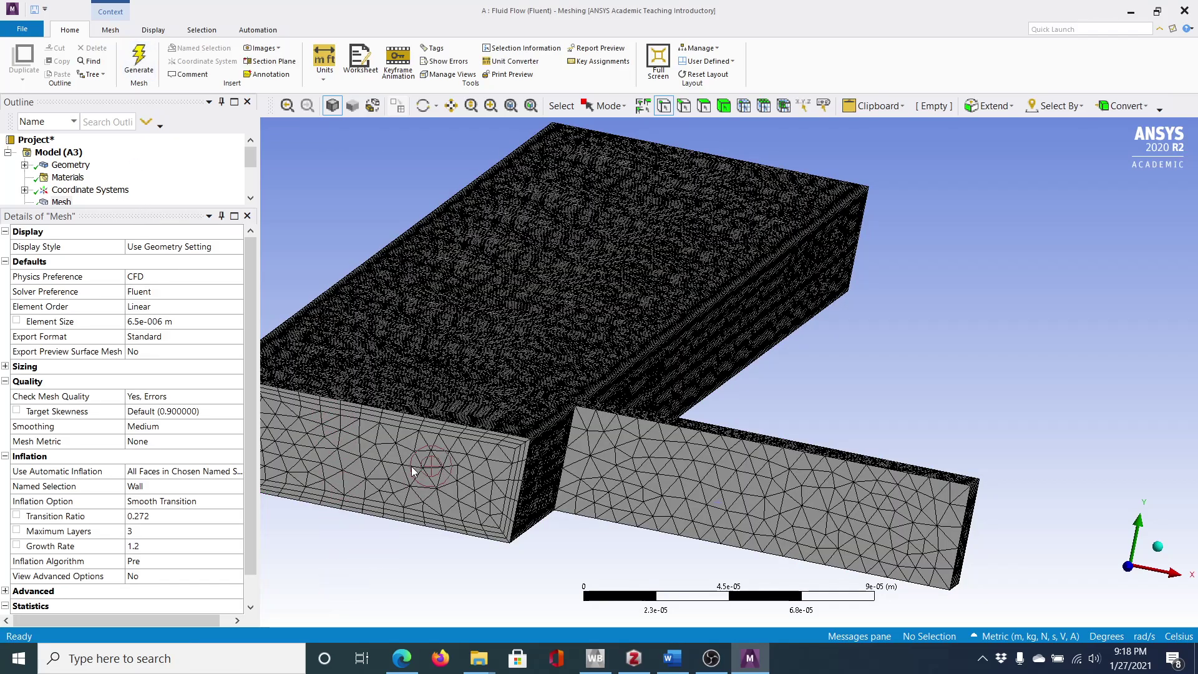
click(246, 608)
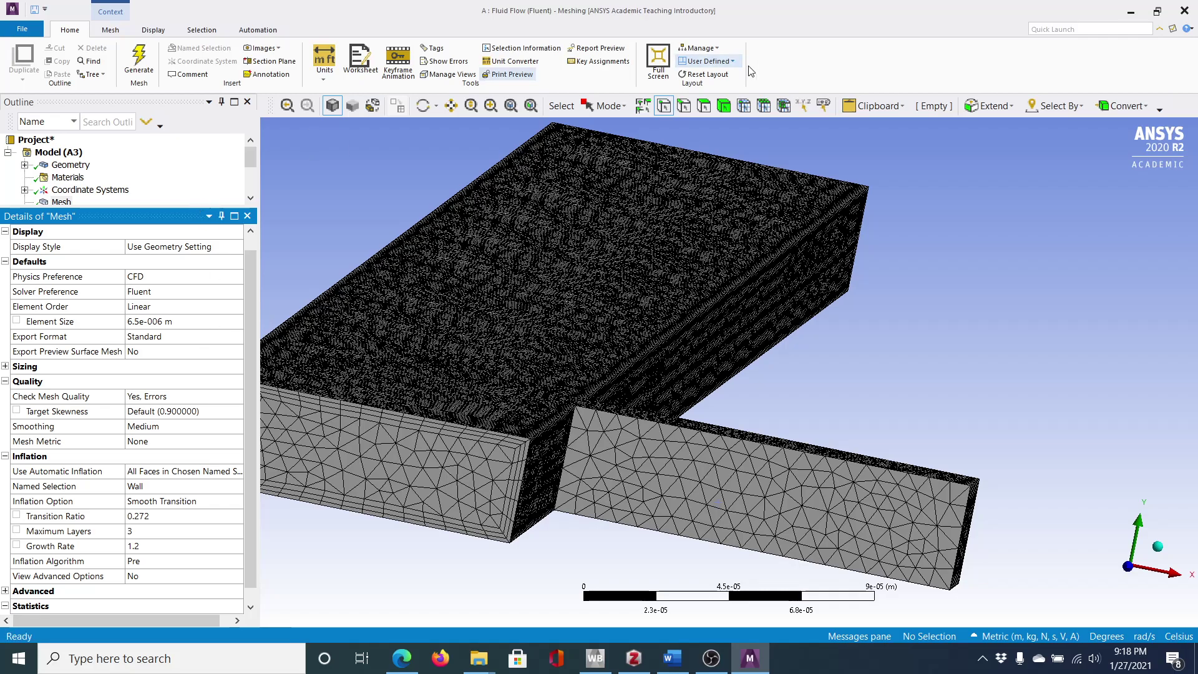
click(1157, 11)
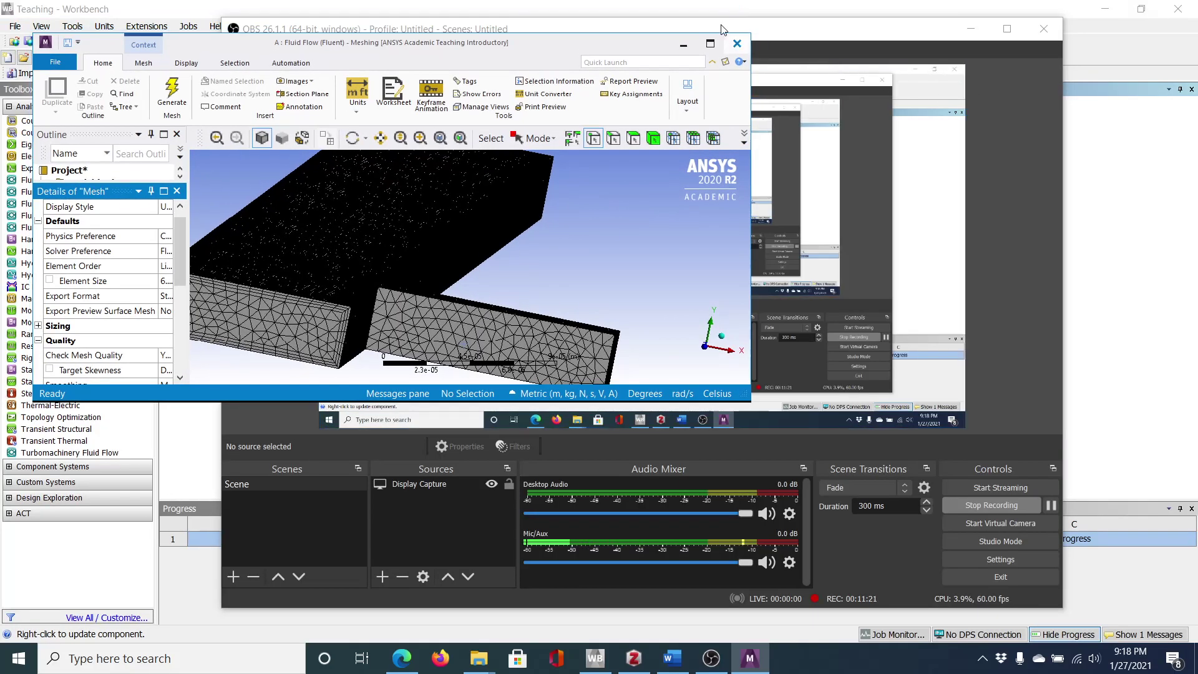
click(710, 43)
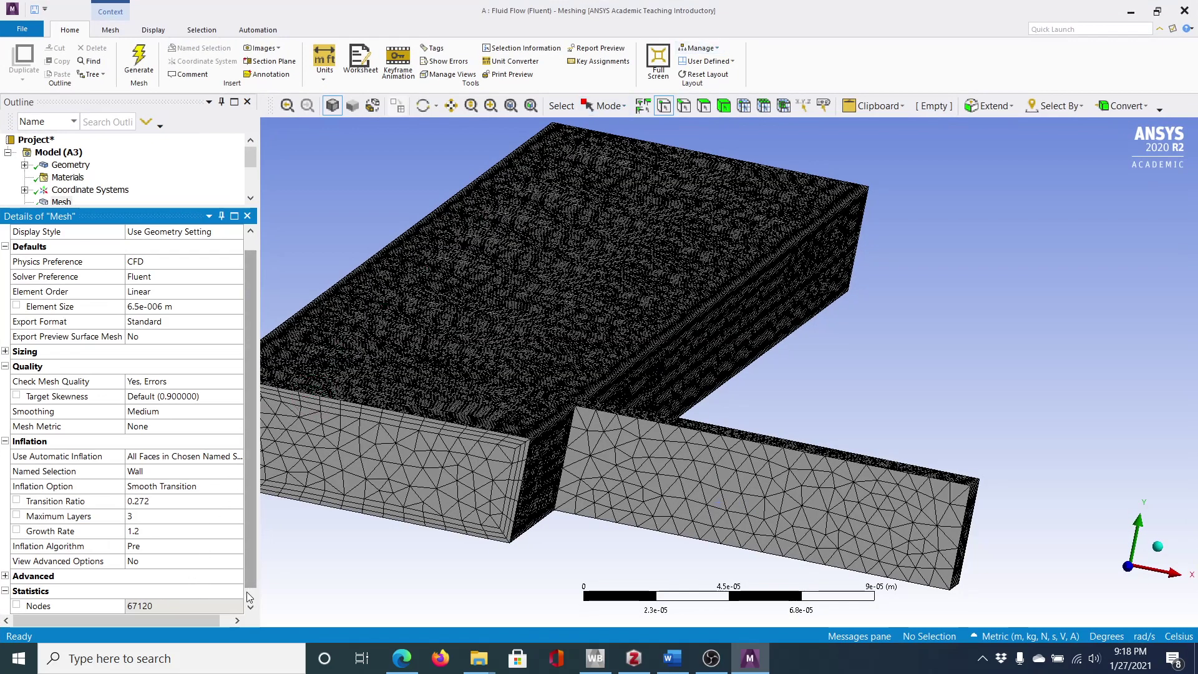
click(247, 594)
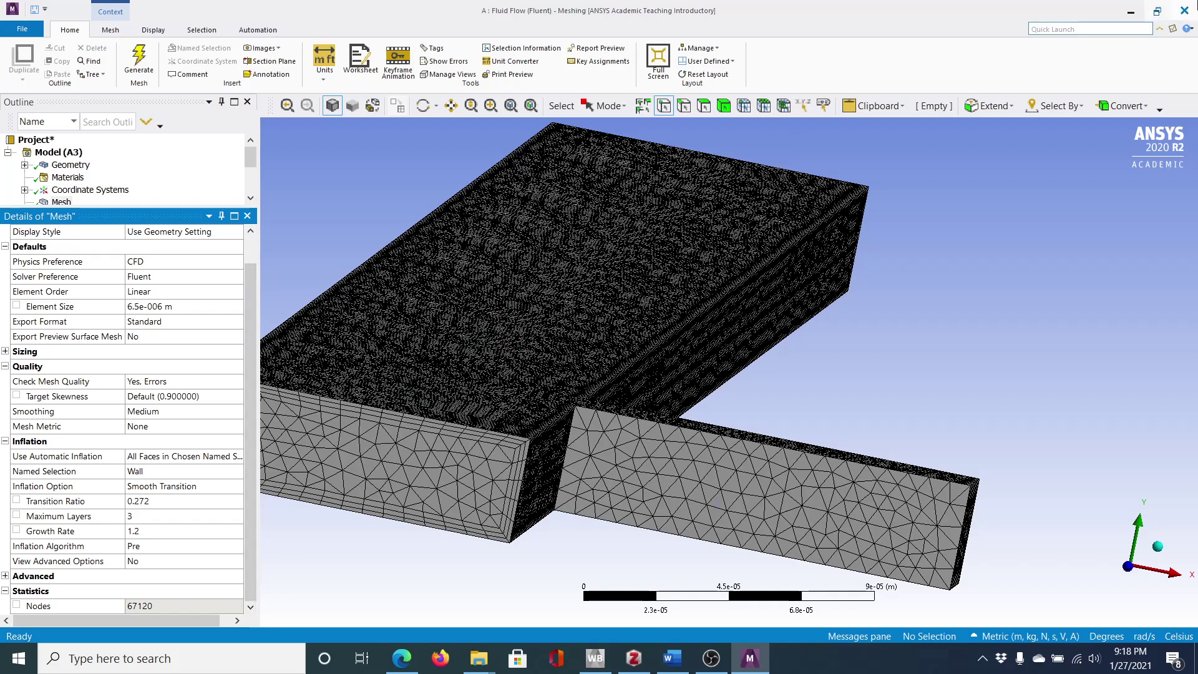
click(1157, 10)
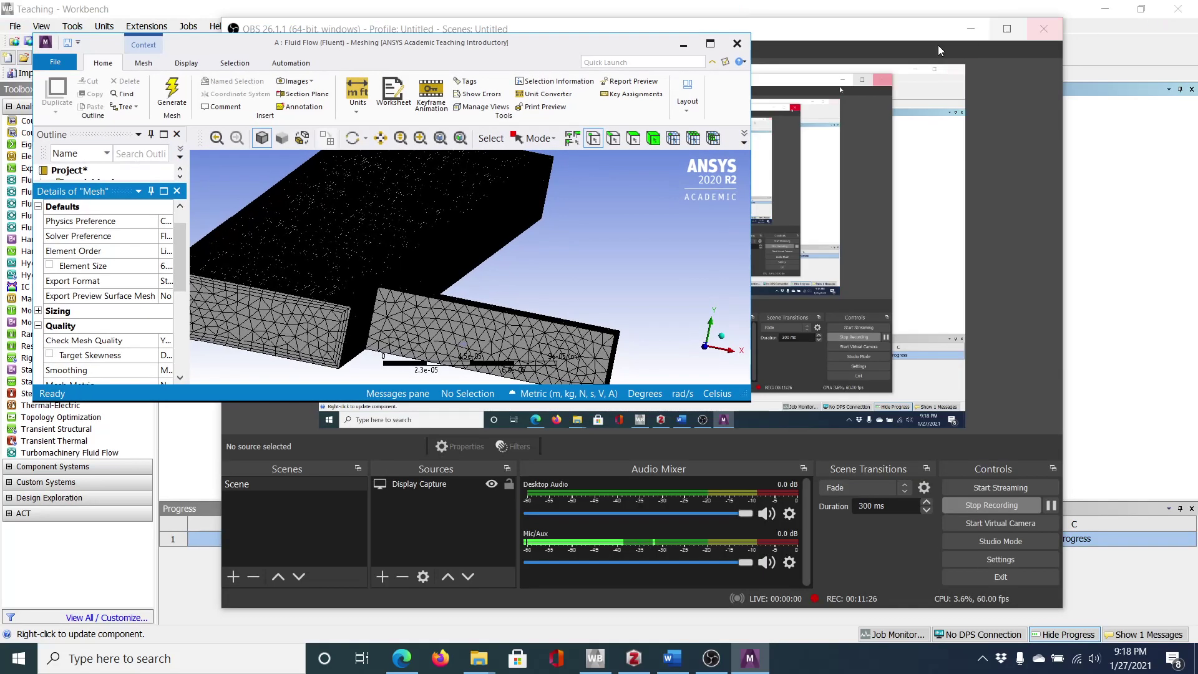
click(711, 43)
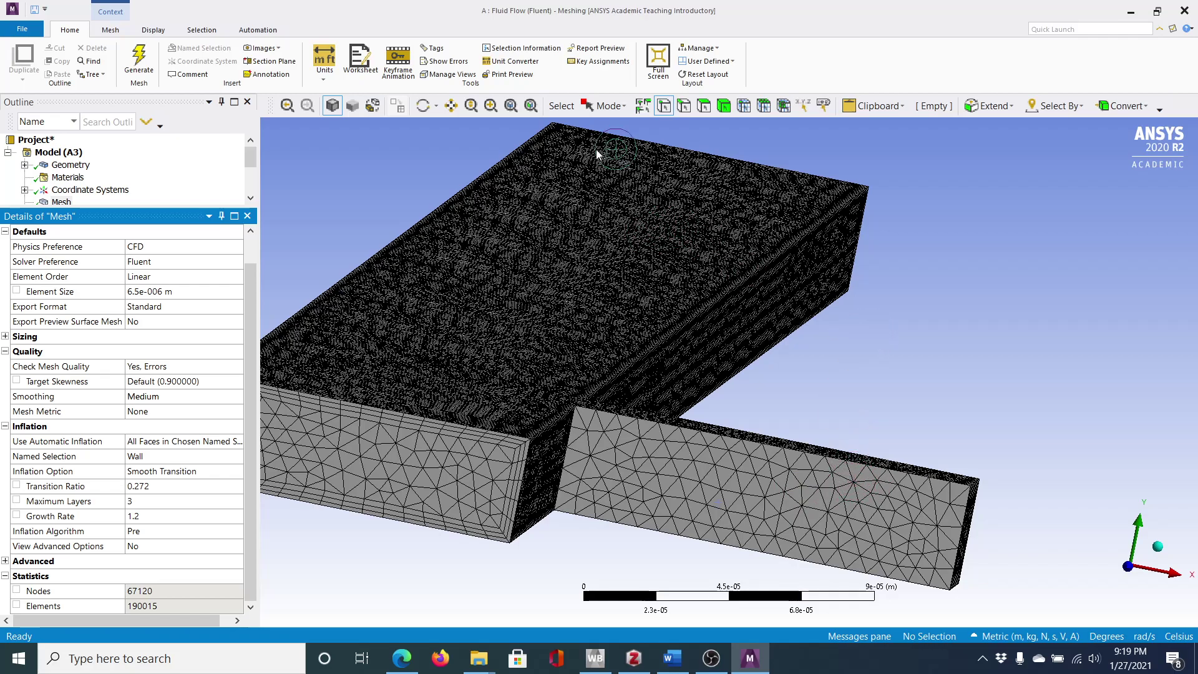
click(422, 107)
drag(503, 193, 481, 256)
drag(513, 368, 489, 412)
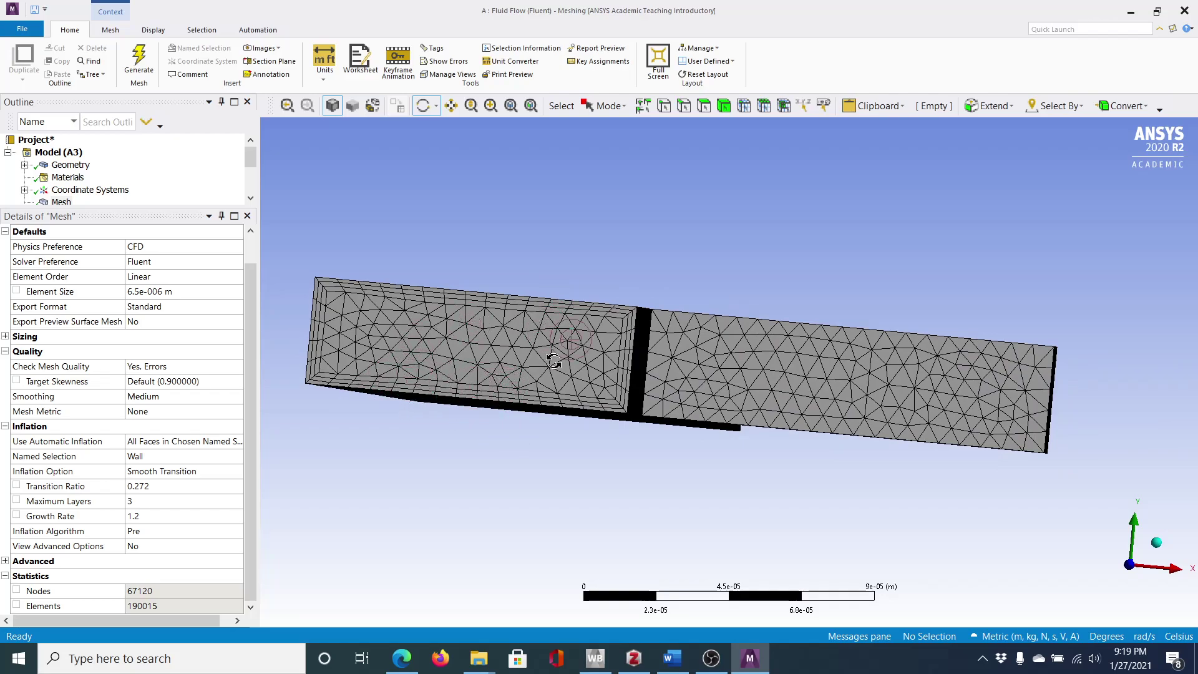
click(665, 106)
drag(252, 153, 167, 286)
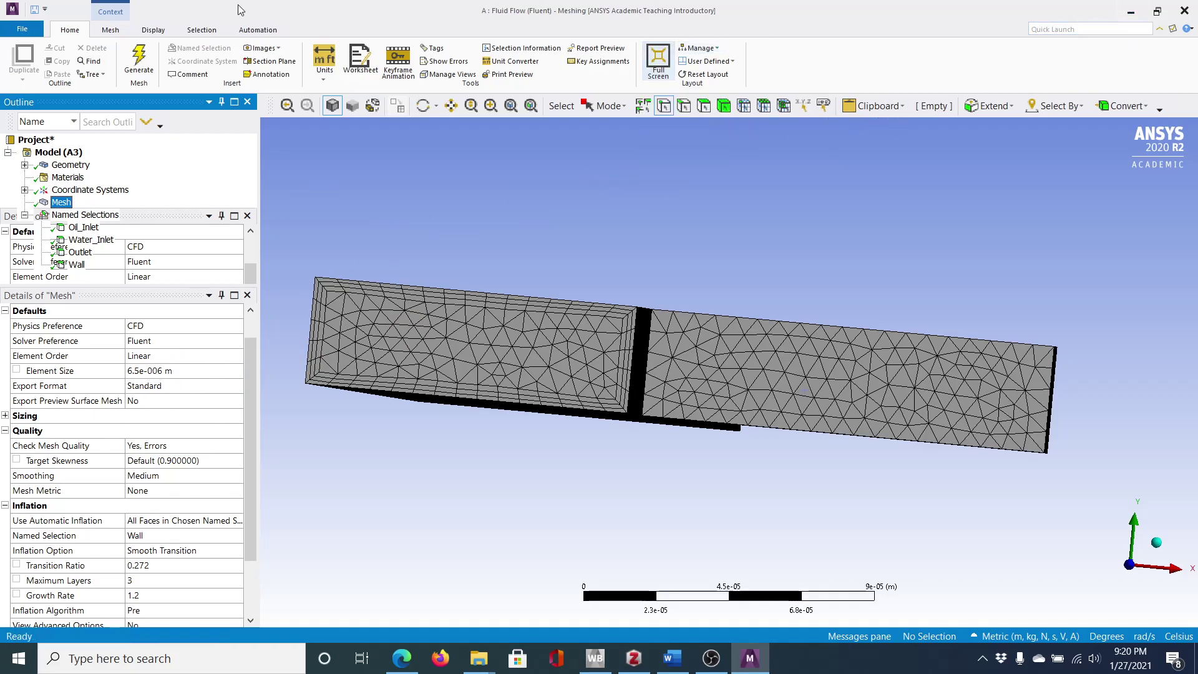
Save the project with File > Save Project and close ANSYS Meshing.
click(19, 29)
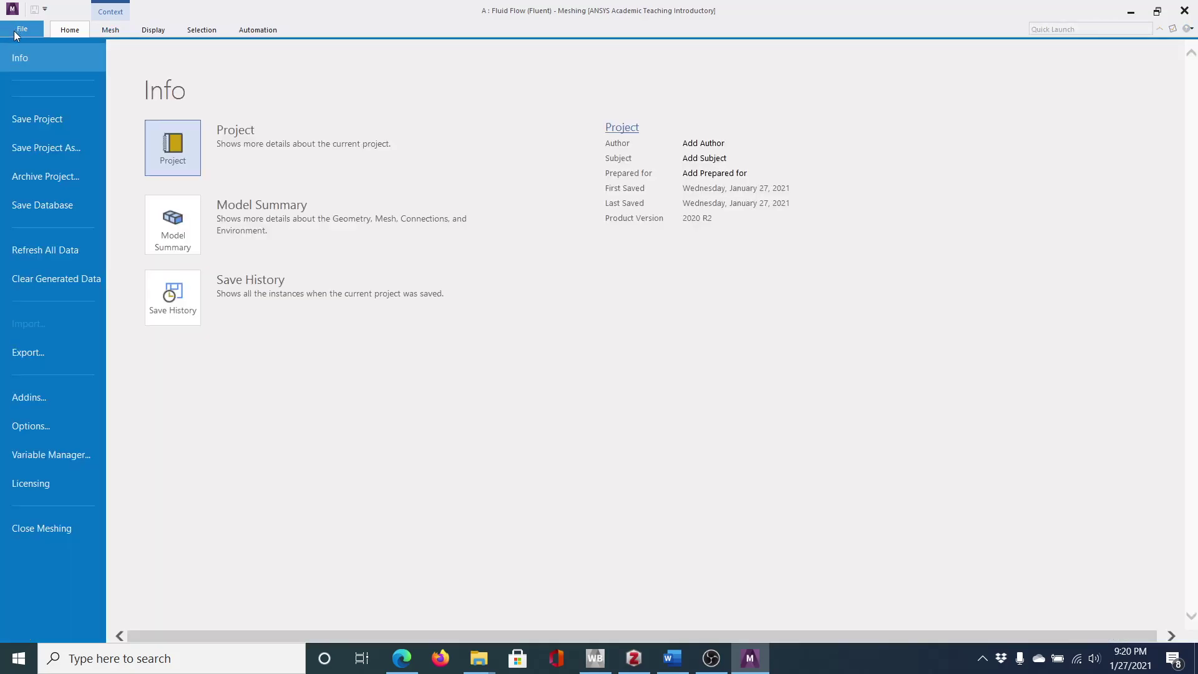
click(46, 116)
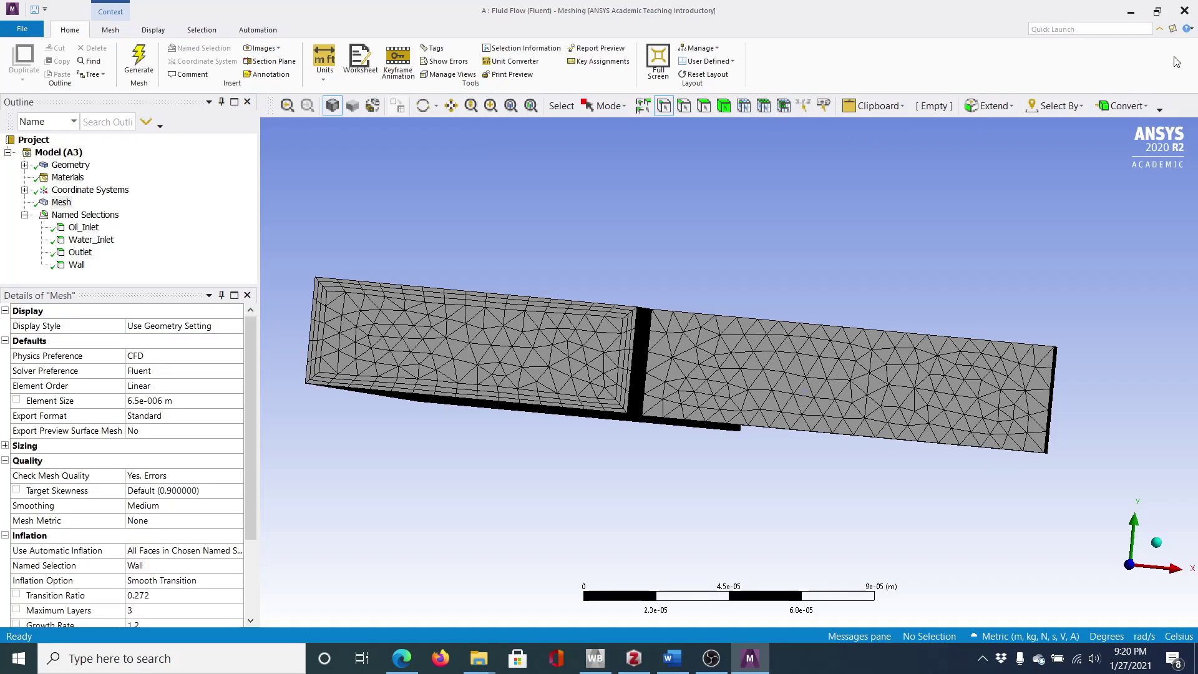
click(1184, 11)
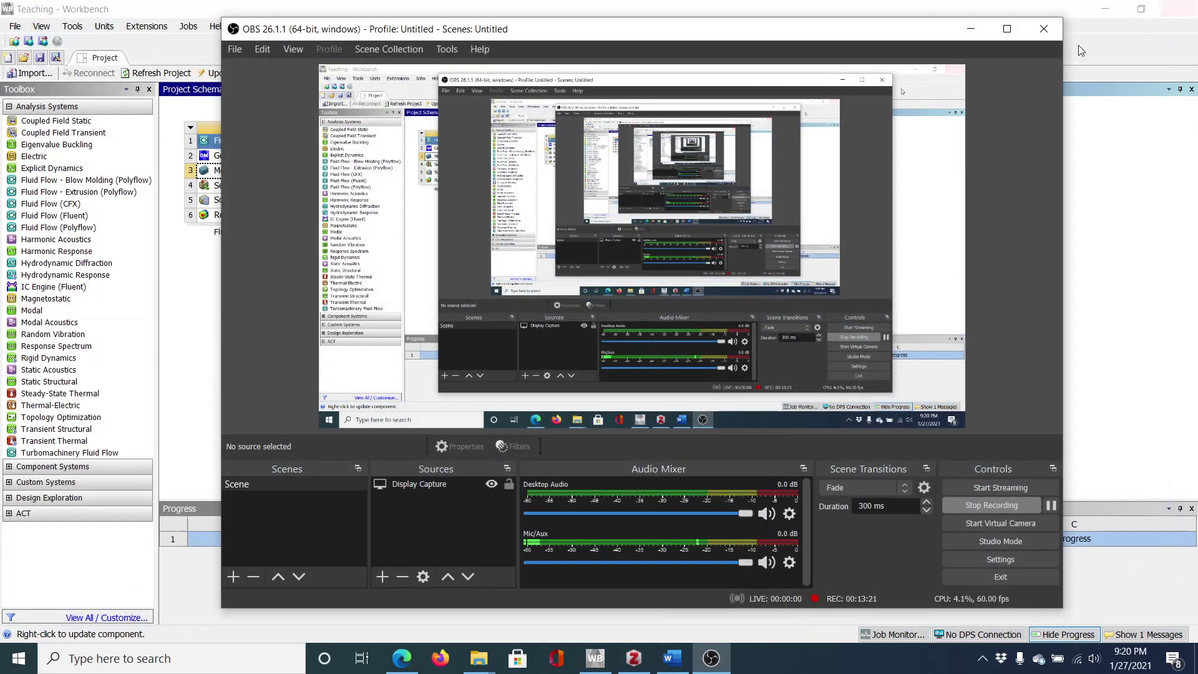
Update the Mesh cell of the Fluid Flow (Fluent) system in the Project Schematic.
click(971, 28)
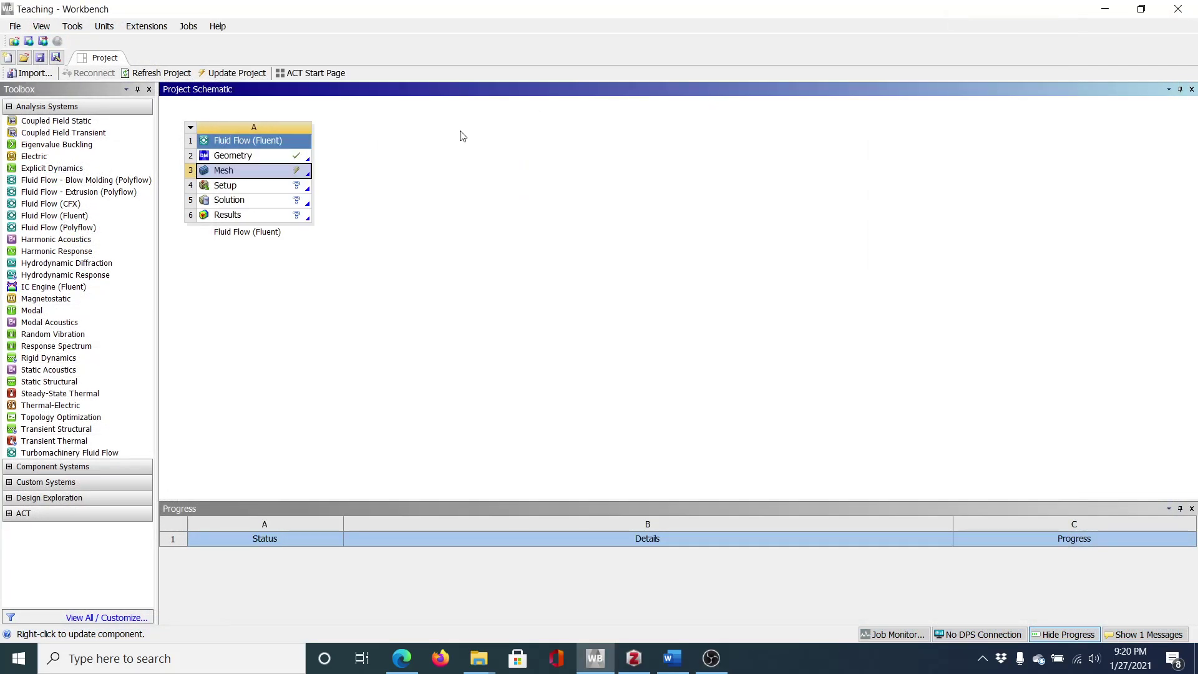
right_click(293, 175)
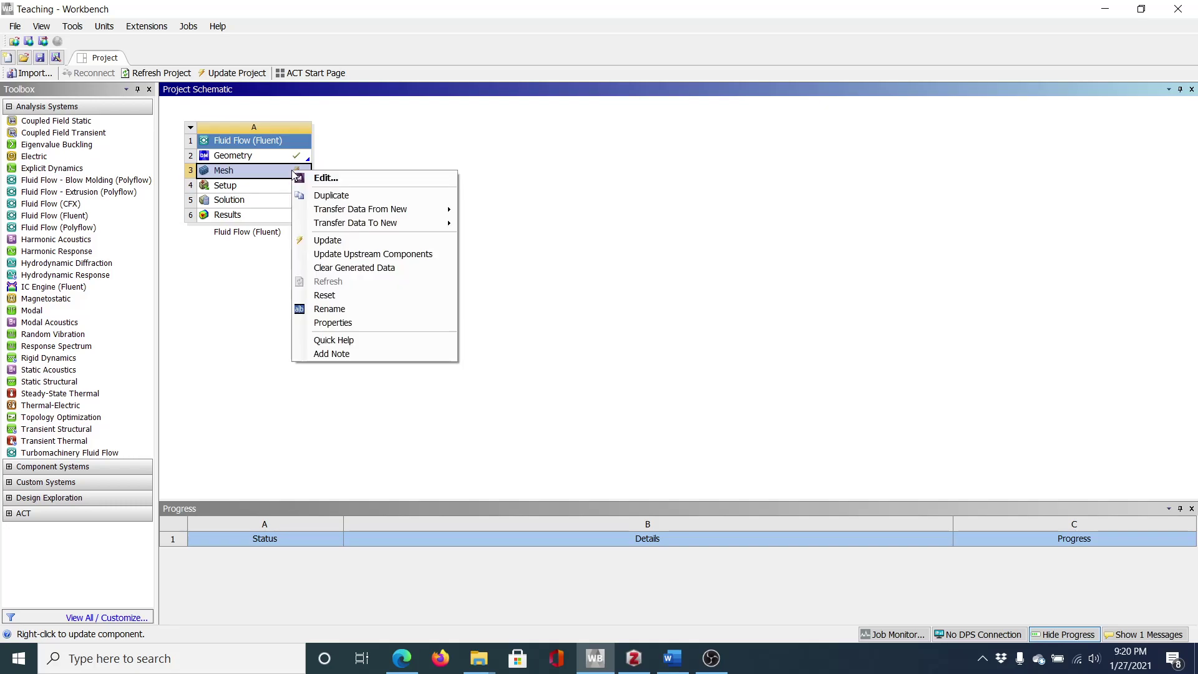
click(312, 236)
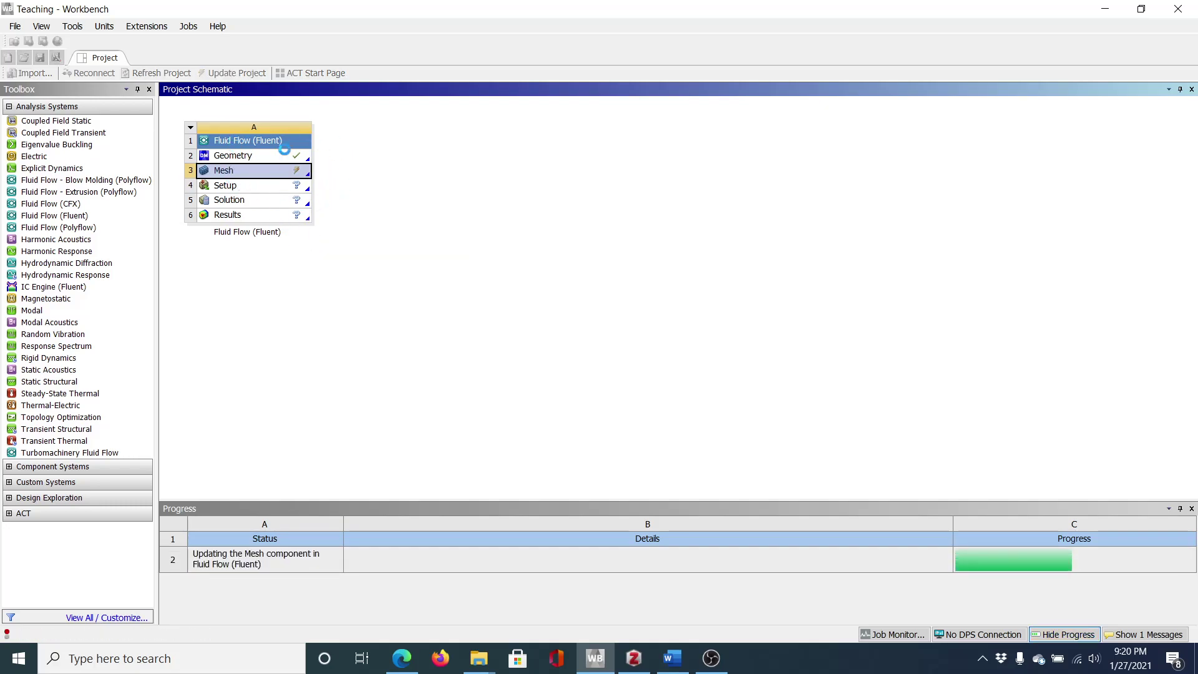